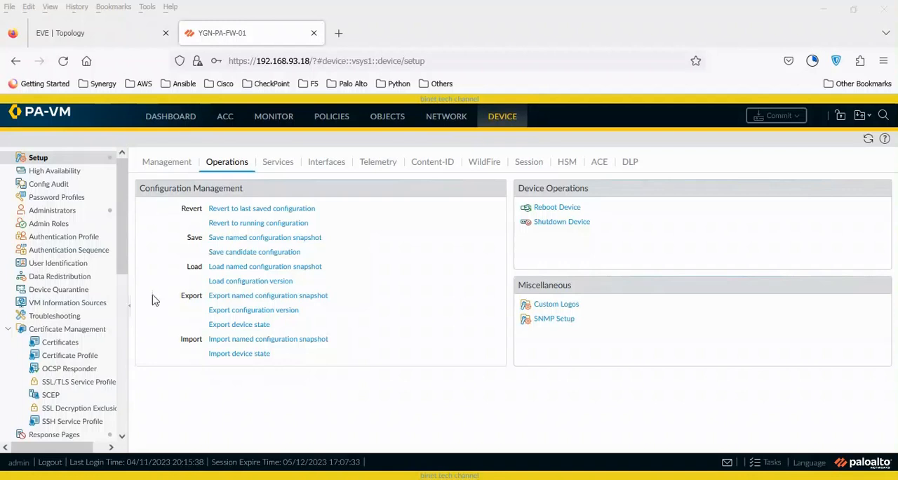
- Delete the second Superuser account, listed below admin, from the device administrators and confirm the deletion
{"action": "left_click", "coordinate": [63, 211]}
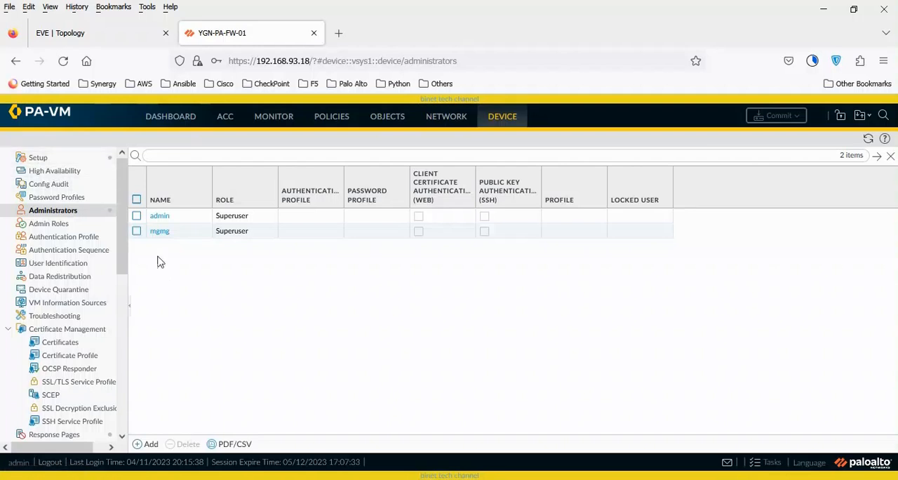
{"action": "left_click", "coordinate": [136, 232]}
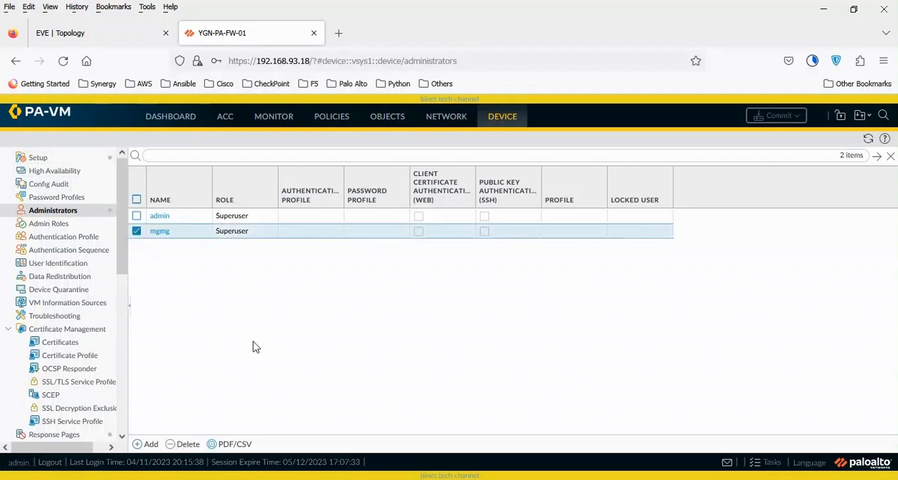
{"action": "left_click", "coordinate": [186, 446]}
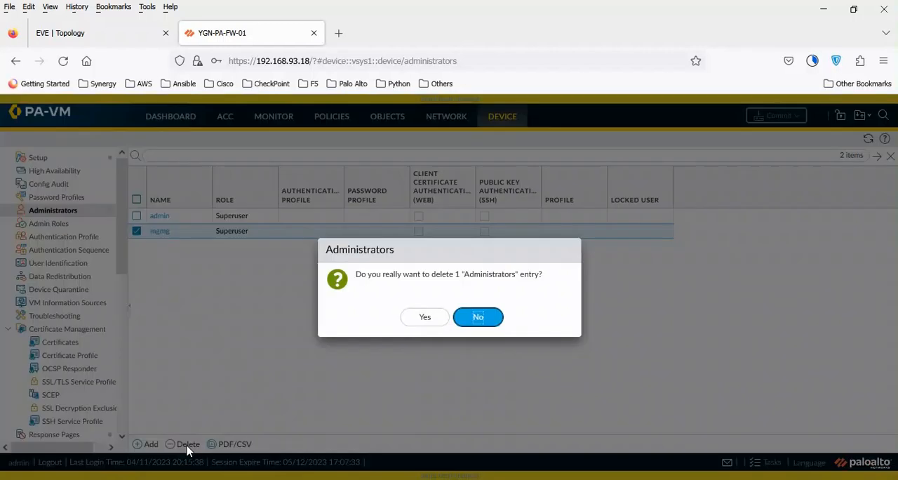
{"action": "left_click", "coordinate": [419, 320]}
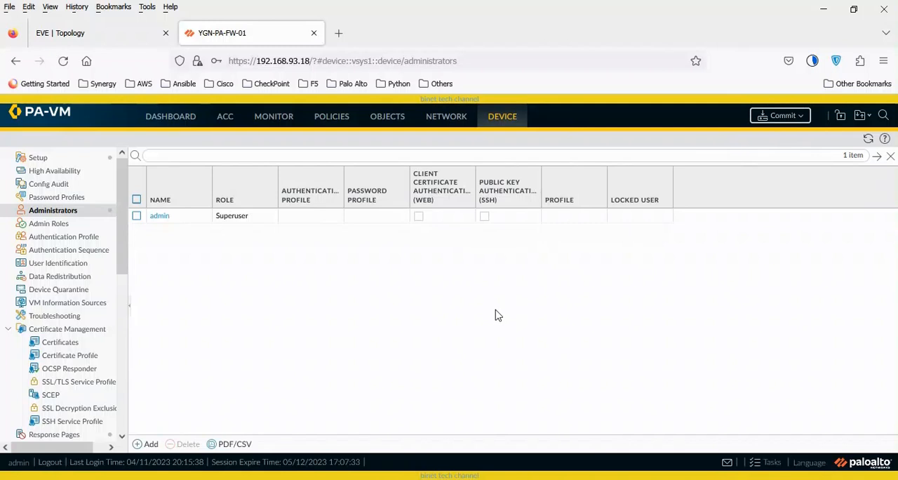
- Revert the firewall to its running configuration without skipping validation, and check the administrators list
{"action": "left_click", "coordinate": [62, 162]}
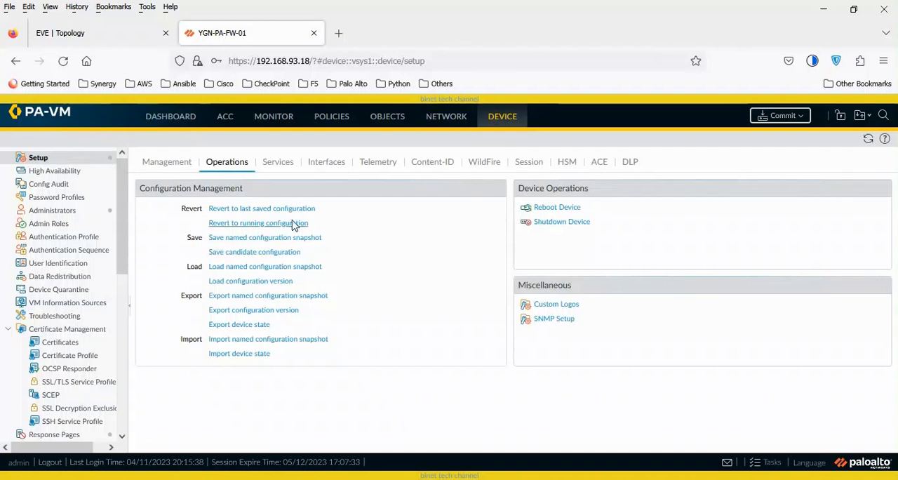
{"action": "key", "text": "ctrl+plus"}
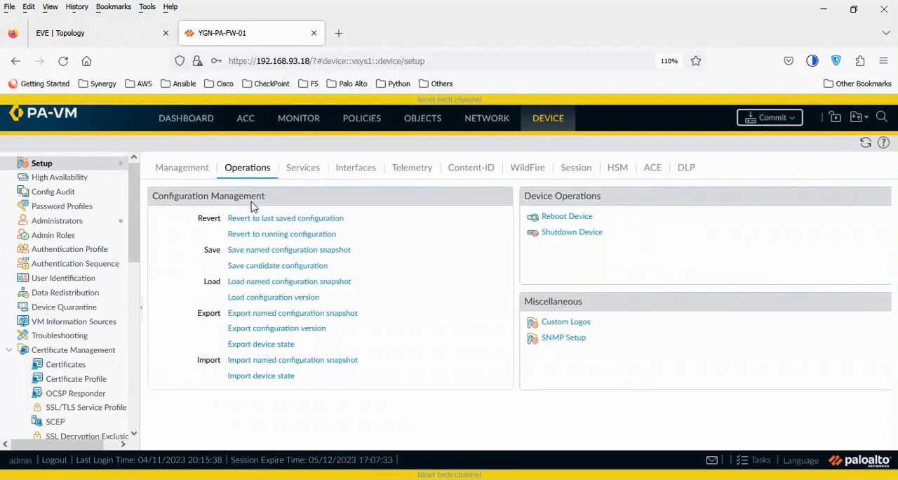
{"action": "left_click", "coordinate": [328, 235]}
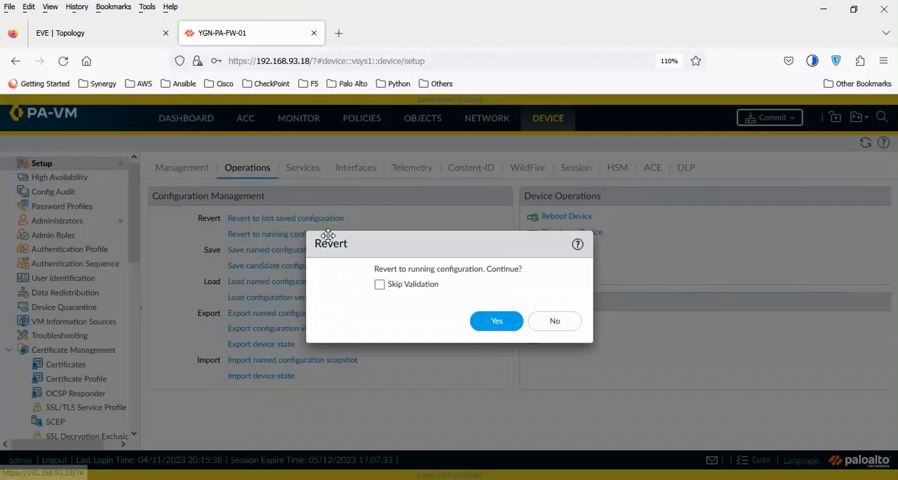
{"action": "left_click", "coordinate": [508, 325]}
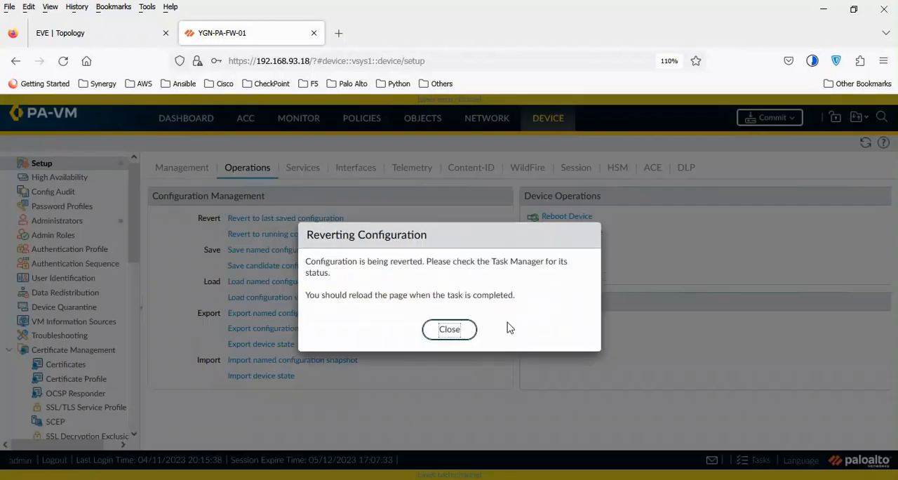
{"action": "left_click", "coordinate": [445, 332]}
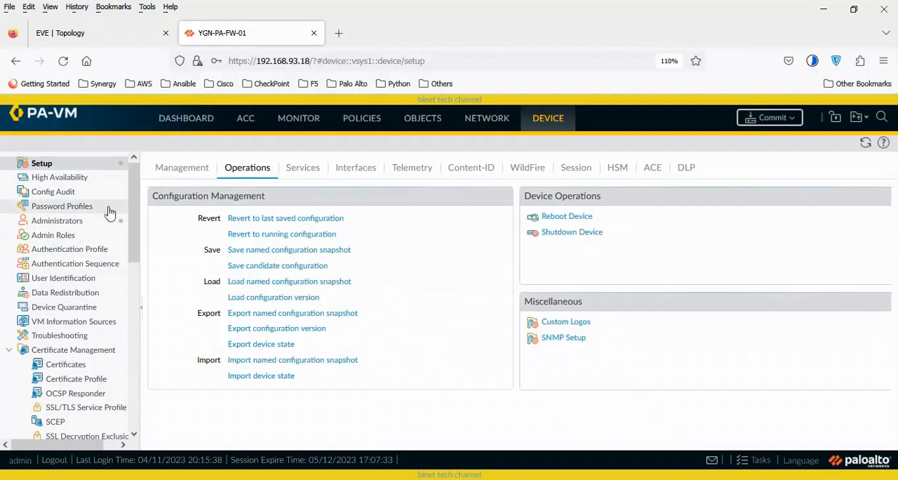
{"action": "left_click", "coordinate": [77, 223]}
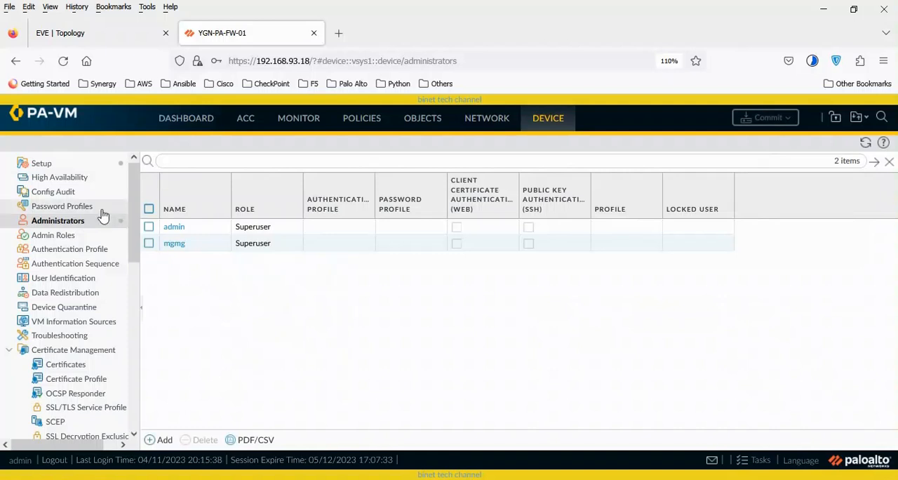
- Save a named configuration snapshot called April from the device setup operations
{"action": "left_click", "coordinate": [64, 167]}
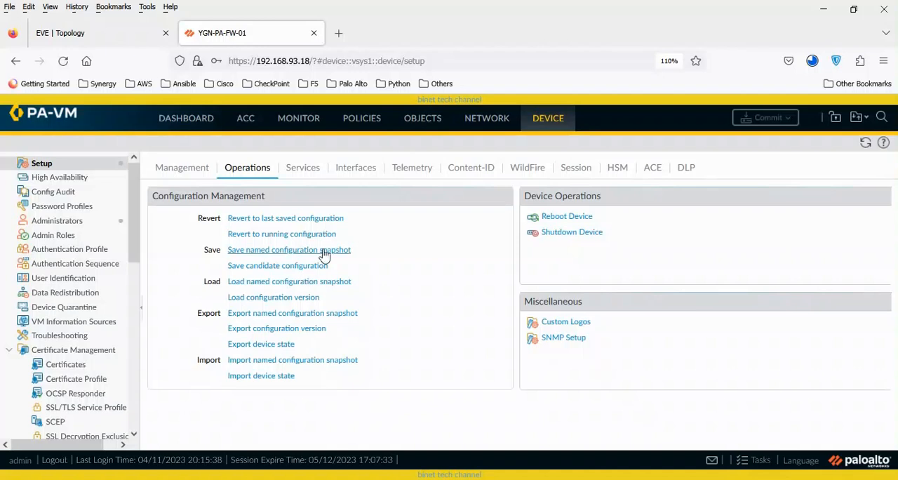
{"action": "left_click", "coordinate": [323, 255]}
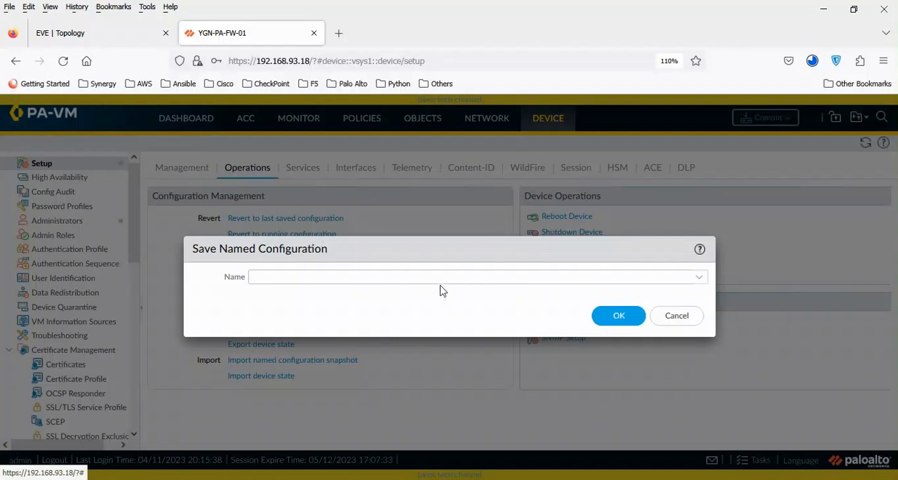
{"action": "left_click", "coordinate": [443, 276]}
{"action": "left_click", "coordinate": [698, 278]}
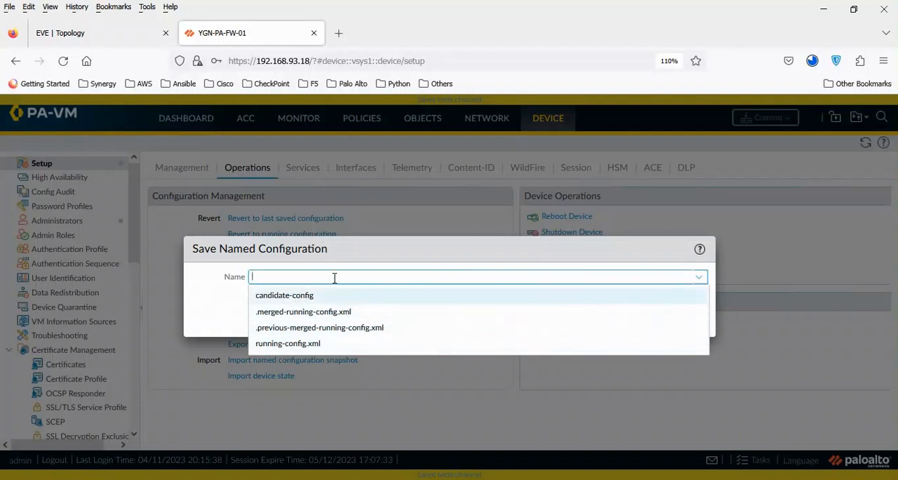
{"action": "type", "text": "April"}
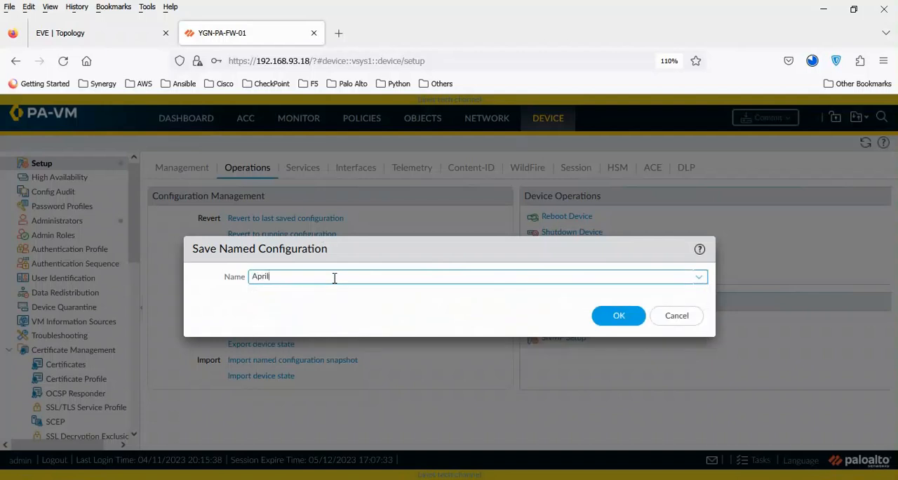
{"action": "left_click", "coordinate": [621, 324]}
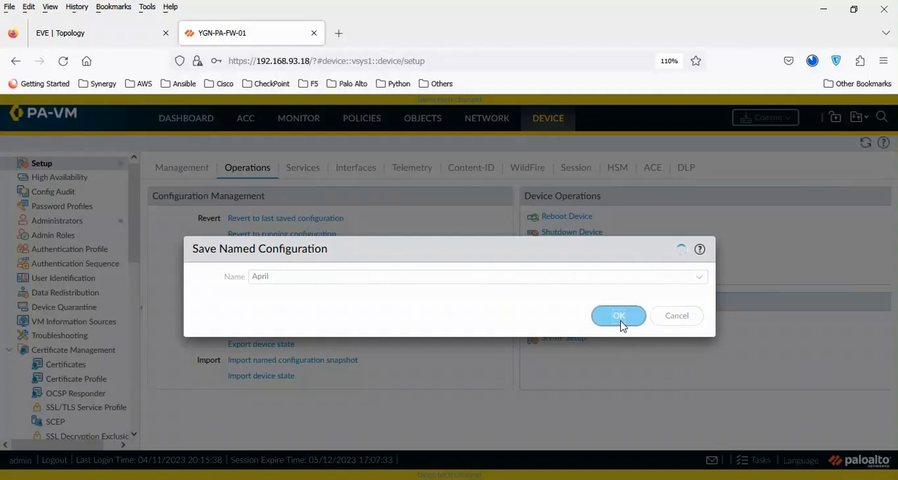
{"action": "left_click_drag", "start_coordinate": [459, 249], "coordinate": [503, 338]}
{"action": "left_click", "coordinate": [429, 322]}
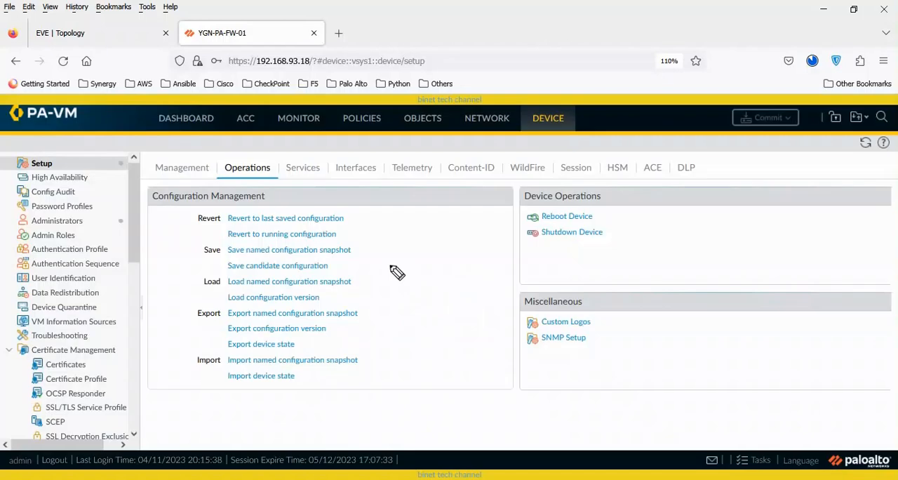
{"action": "mouse_move", "coordinate": [188, 209]}
{"action": "left_mouse_down"}
{"action": "mouse_move", "coordinate": [307, 215]}
{"action": "mouse_move", "coordinate": [373, 285]}
{"action": "mouse_move", "coordinate": [242, 306]}
{"action": "mouse_move", "coordinate": [180, 242]}
{"action": "mouse_move", "coordinate": [189, 213]}
{"action": "left_mouse_up"}
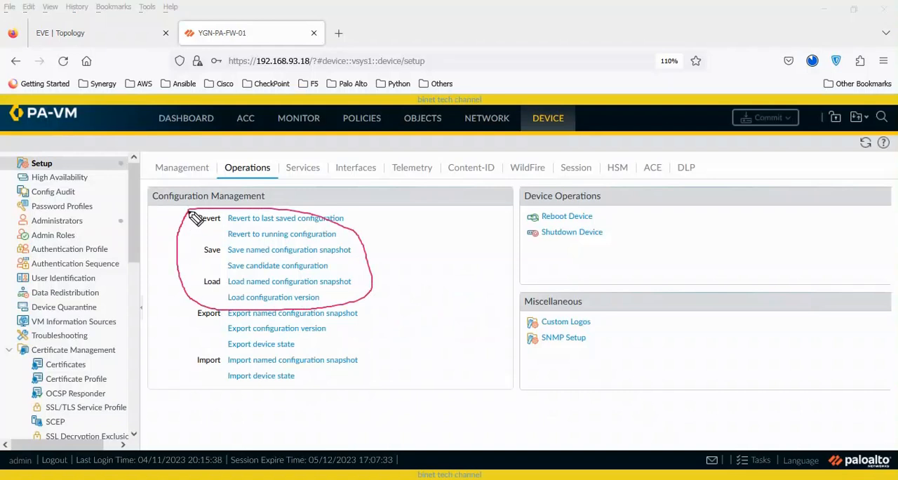
{"action": "mouse_move", "coordinate": [184, 309]}
{"action": "left_mouse_down"}
{"action": "mouse_move", "coordinate": [189, 381]}
{"action": "mouse_move", "coordinate": [399, 390]}
{"action": "mouse_move", "coordinate": [394, 309]}
{"action": "mouse_move", "coordinate": [295, 300]}
{"action": "mouse_move", "coordinate": [187, 310]}
{"action": "left_mouse_up"}
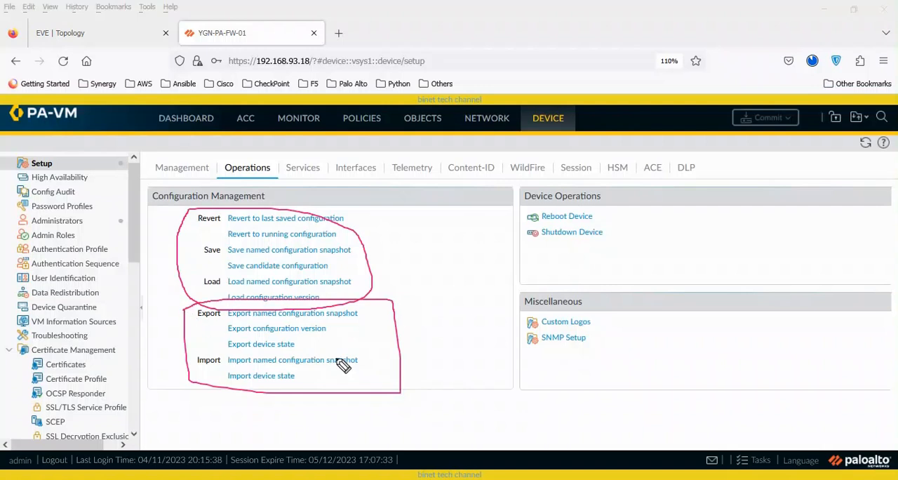
{"action": "left_click_drag", "start_coordinate": [250, 310], "coordinate": [156, 218]}
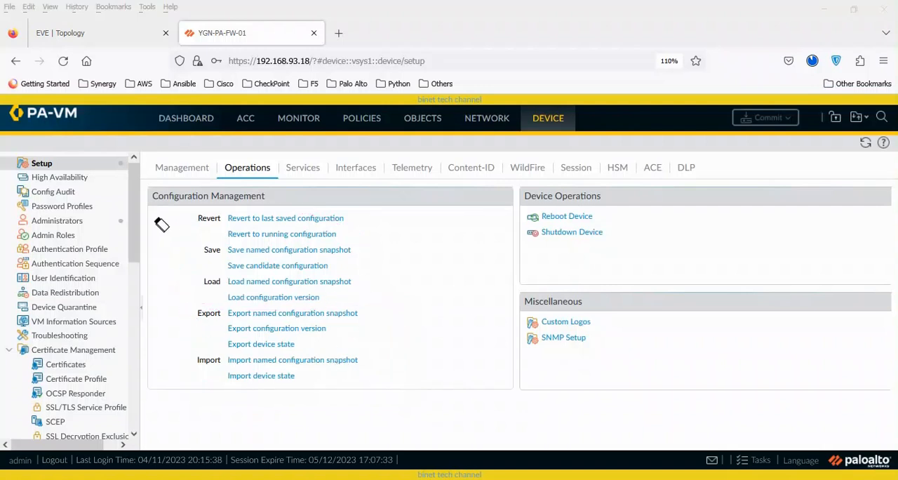
{"action": "key", "text": "Escape"}
- Add a Dynamic administrator with the Superuser role and no authentication profile, entering the account name, password and password confirmation
{"action": "left_click", "coordinate": [78, 221]}
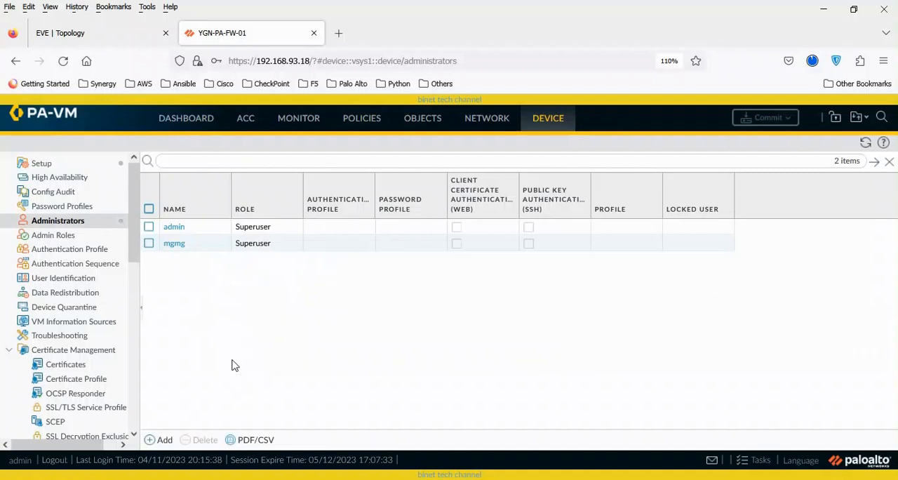
{"action": "left_click", "coordinate": [165, 439]}
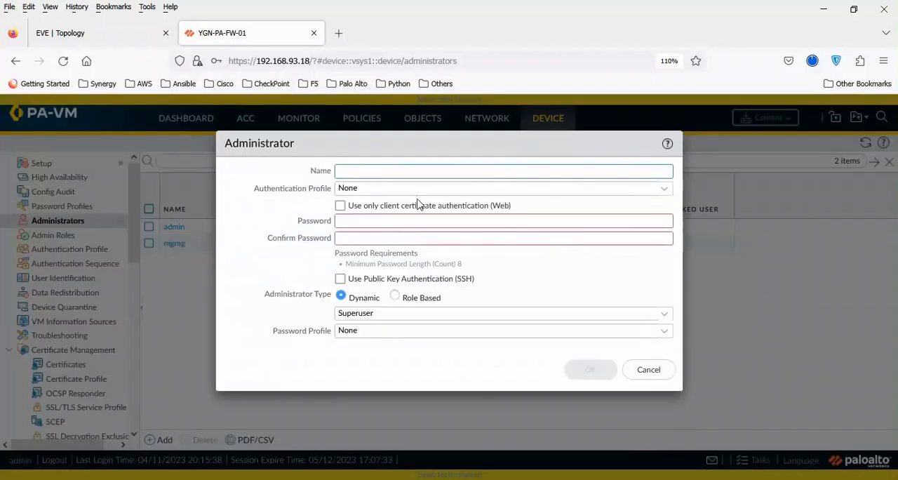
{"action": "type", "text": "aungaung"}
{"action": "key", "text": "Tab"}
{"action": "key", "text": "Tab"}
{"action": "key", "text": "Tab"}
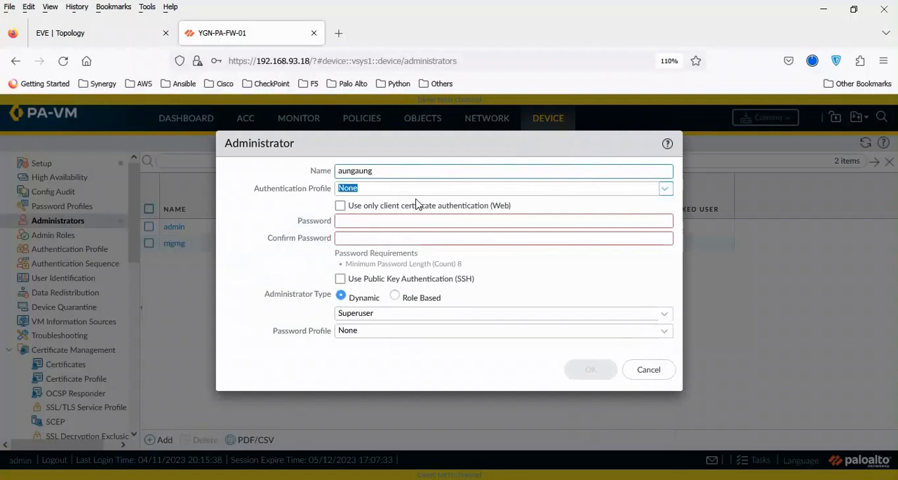
{"action": "type", "text": "••••••••"}
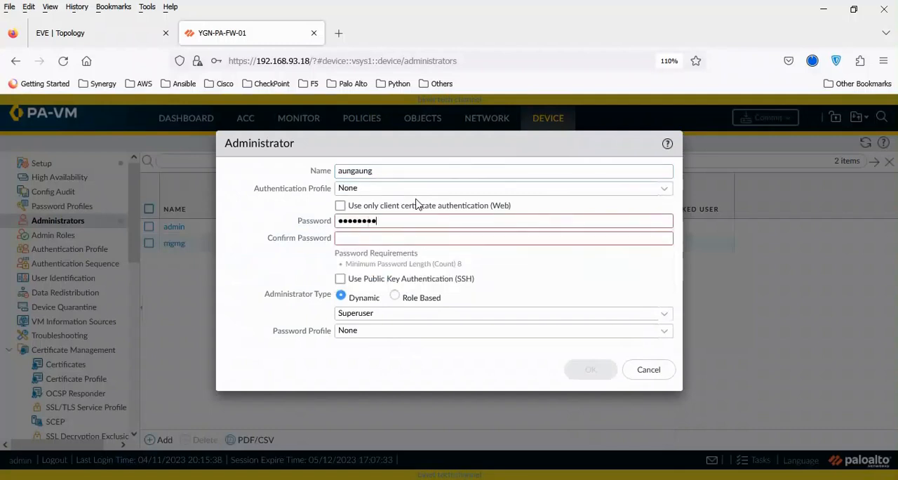
{"action": "key", "text": "Tab"}
{"action": "type", "text": "••••••••"}
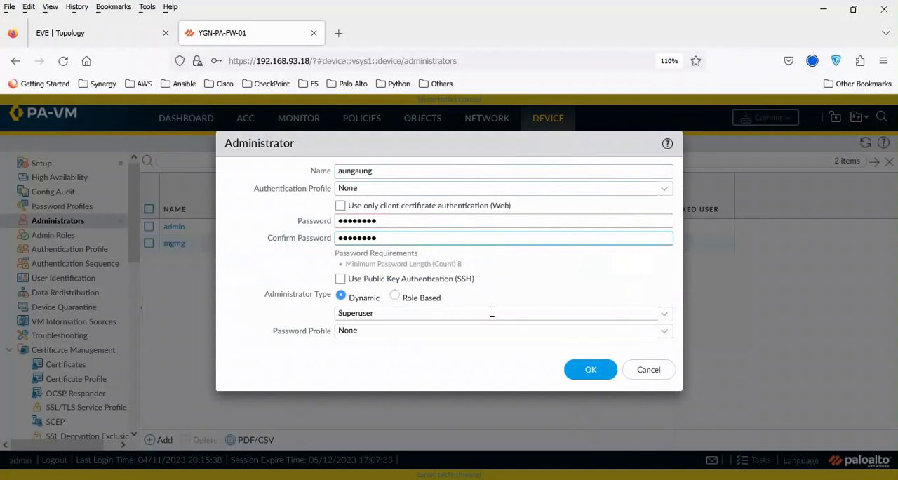
{"action": "left_click", "coordinate": [609, 371]}
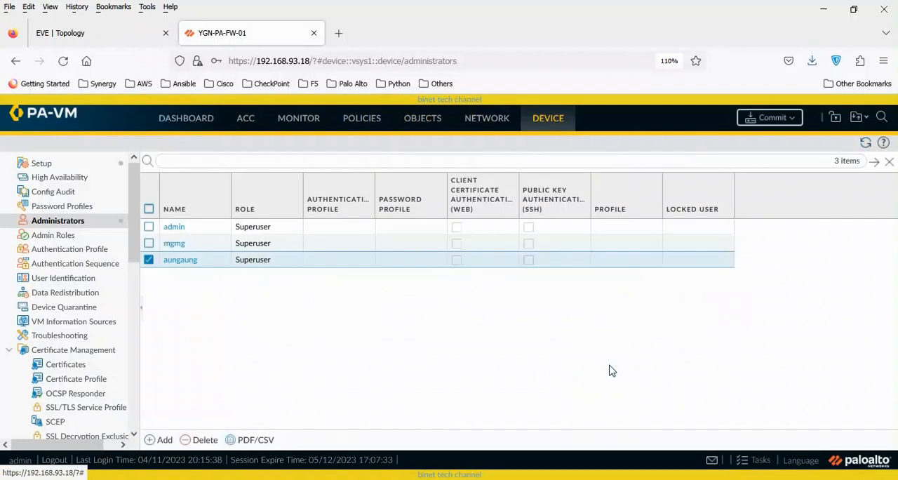
{"action": "left_click", "coordinate": [148, 260]}
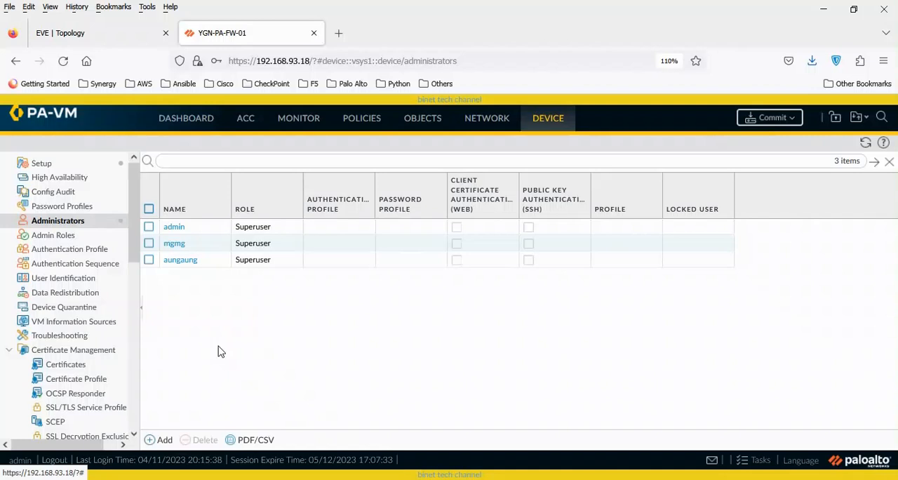
- Save the candidate configuration from the device setup operations and dismiss the save message
{"action": "left_click", "coordinate": [43, 163]}
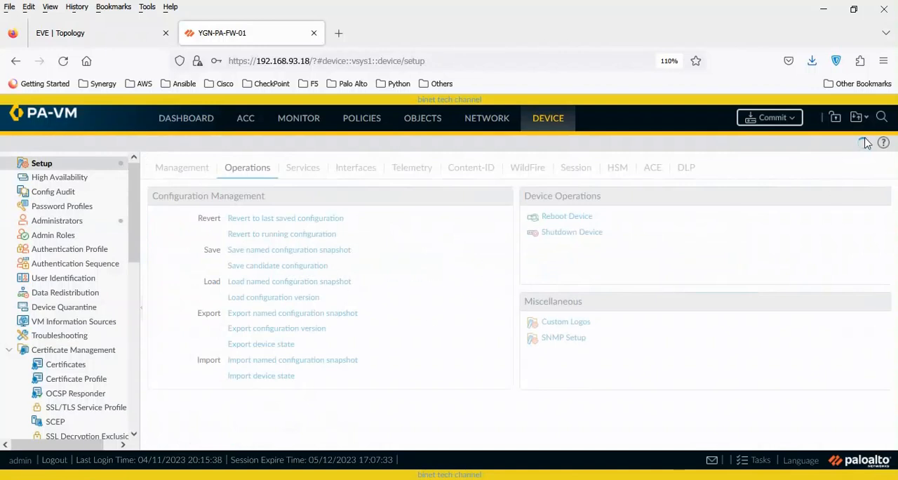
{"action": "left_click", "coordinate": [273, 267]}
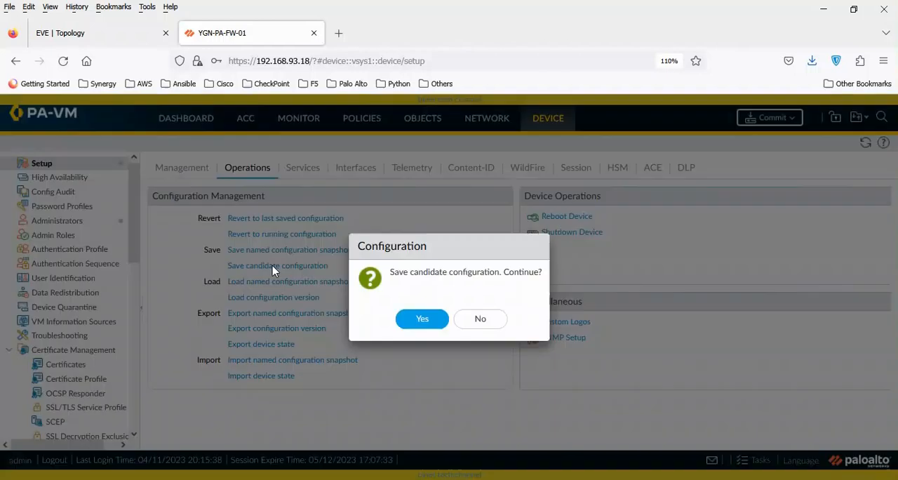
{"action": "left_click", "coordinate": [432, 321]}
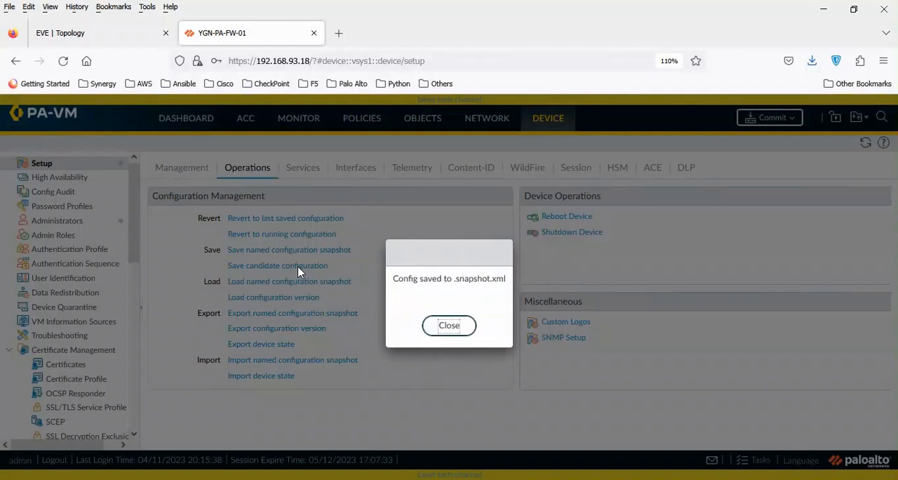
{"action": "left_click_drag", "start_coordinate": [453, 278], "coordinate": [504, 278]}
{"action": "left_click", "coordinate": [451, 328]}
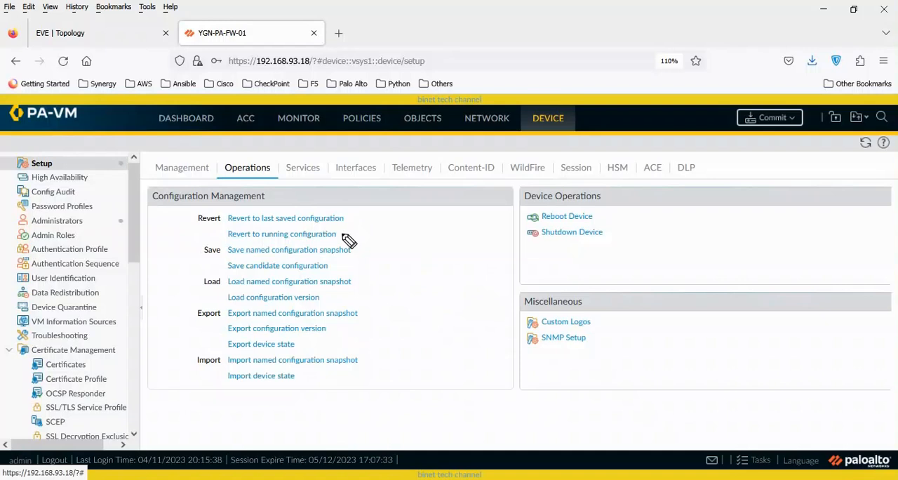
{"action": "mouse_move", "coordinate": [347, 218]}
{"action": "left_mouse_down"}
{"action": "mouse_move", "coordinate": [372, 243]}
{"action": "mouse_move", "coordinate": [371, 263]}
{"action": "mouse_move", "coordinate": [327, 271]}
{"action": "left_mouse_up"}
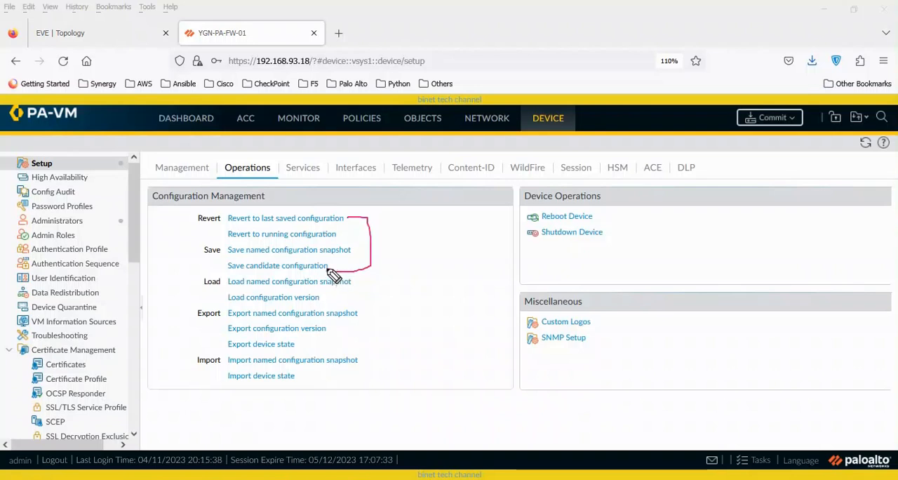
{"action": "mouse_move", "coordinate": [343, 233]}
{"action": "left_mouse_down"}
{"action": "mouse_move", "coordinate": [359, 234]}
{"action": "mouse_move", "coordinate": [353, 253]}
{"action": "left_mouse_up"}
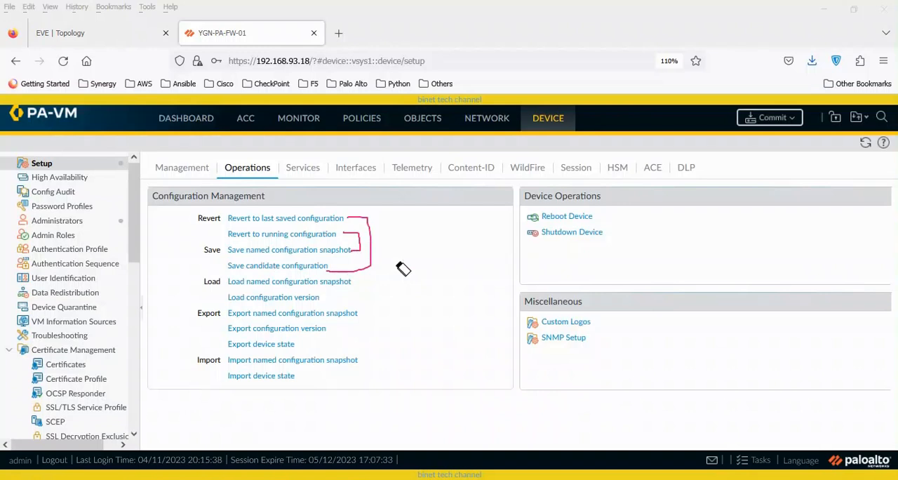
{"action": "left_click", "coordinate": [362, 247]}
{"action": "left_click", "coordinate": [371, 245]}
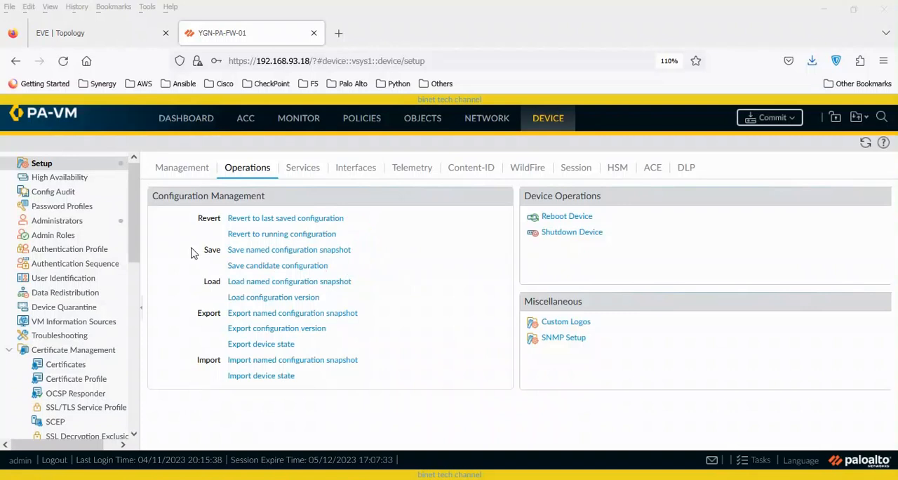
- Delete the newly added Superuser account at the end of the administrators list and confirm the deletion
{"action": "left_click", "coordinate": [77, 226]}
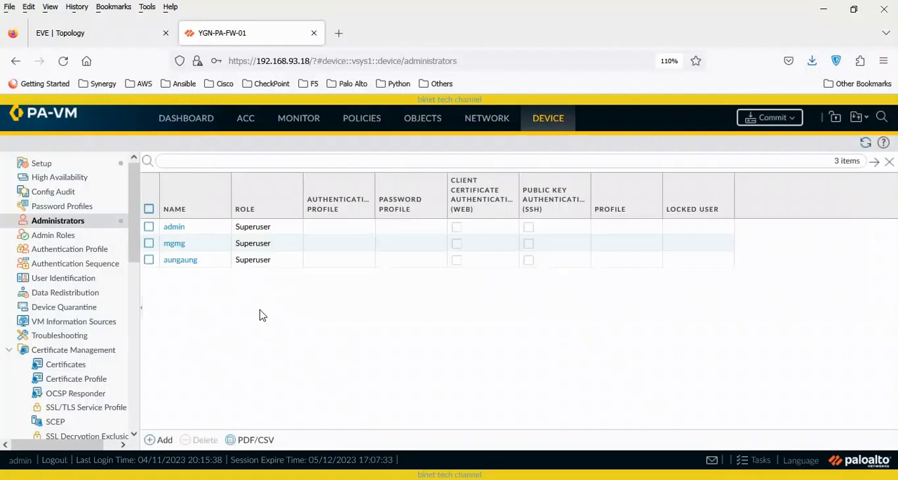
{"action": "left_click", "coordinate": [149, 260]}
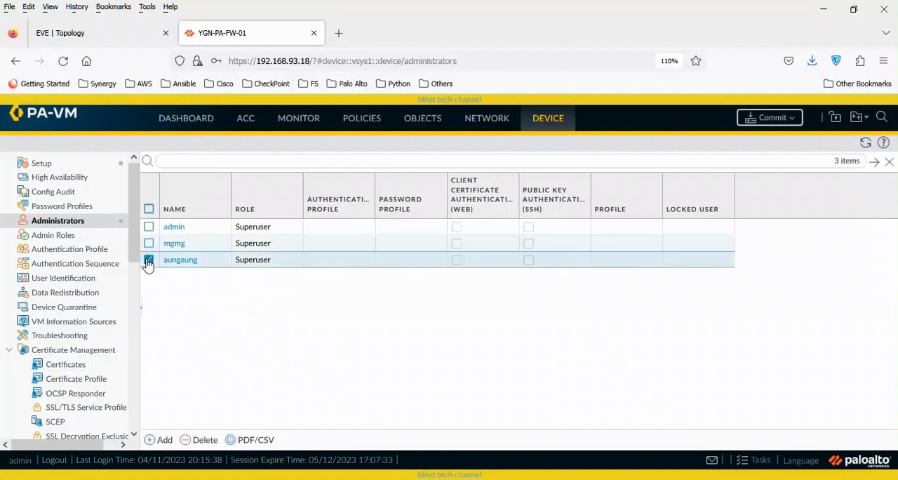
{"action": "left_click", "coordinate": [204, 439]}
{"action": "left_click", "coordinate": [420, 319]}
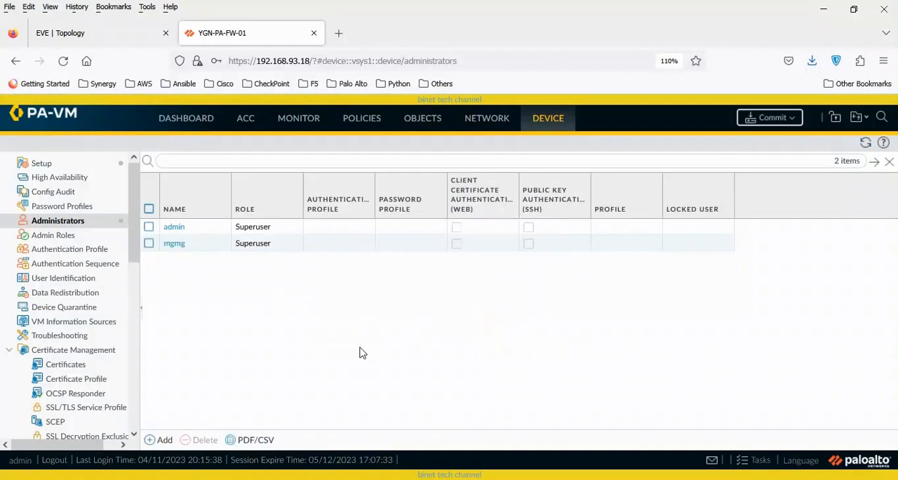
- Revert the firewall to its last saved configuration without skipping validation, and check the administrators list
{"action": "left_click", "coordinate": [55, 166]}
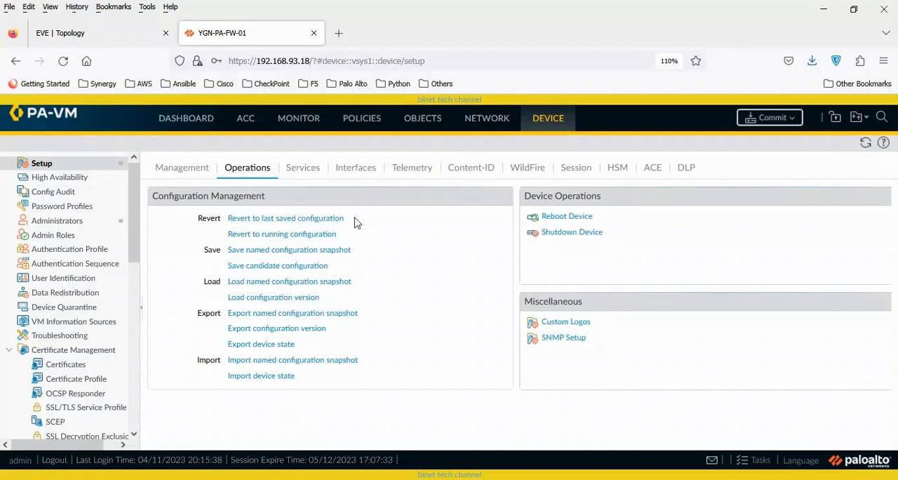
{"action": "left_click", "coordinate": [323, 223]}
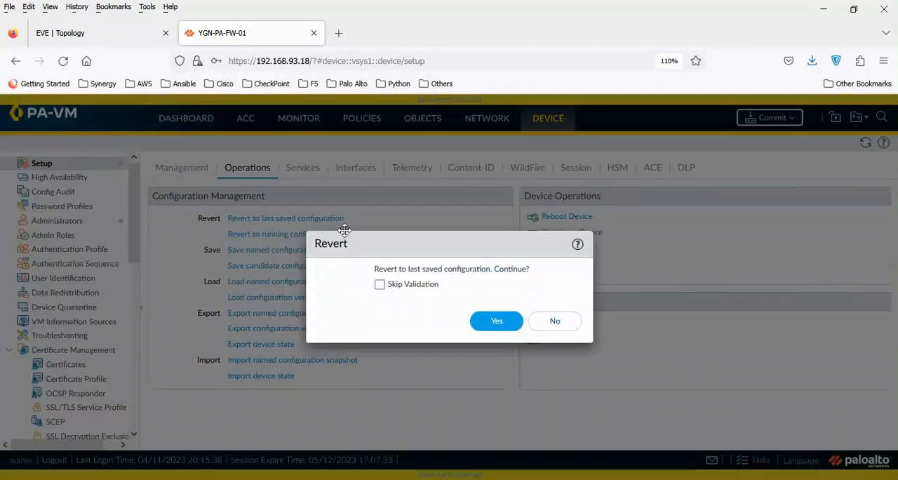
{"action": "left_click", "coordinate": [493, 327]}
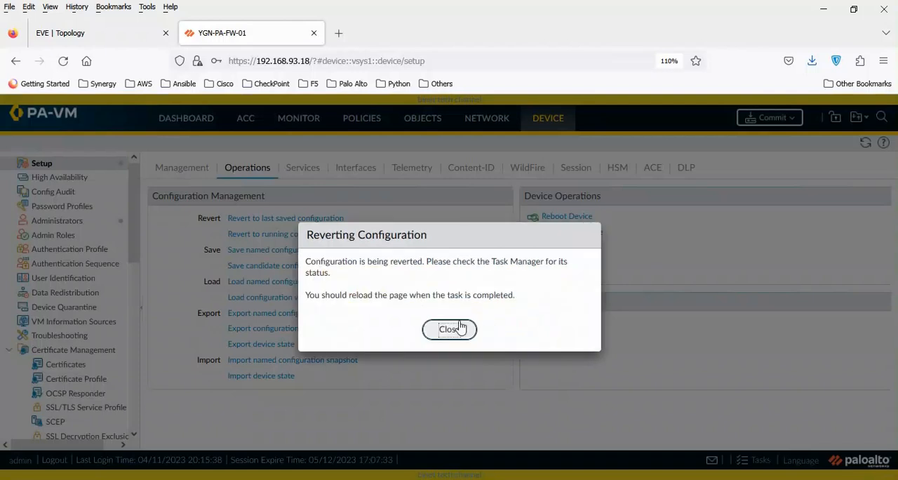
{"action": "left_click", "coordinate": [457, 328]}
{"action": "left_click", "coordinate": [457, 320]}
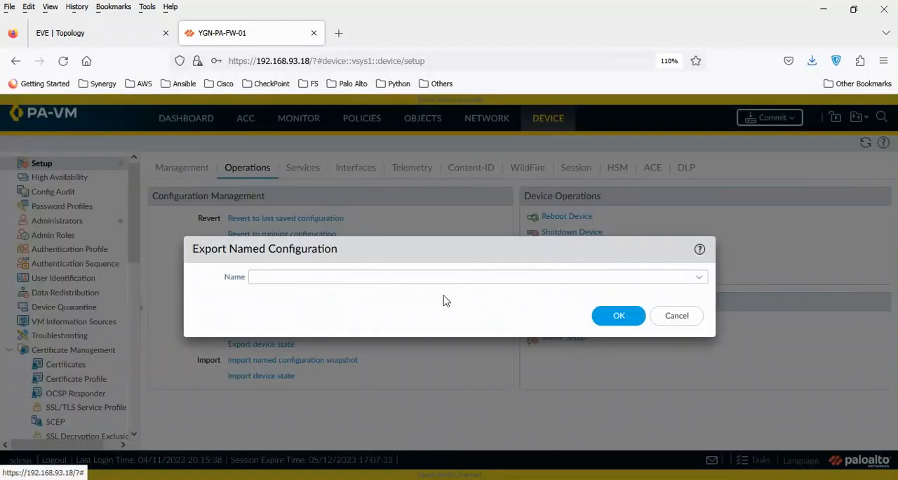
{"action": "left_click", "coordinate": [676, 315]}
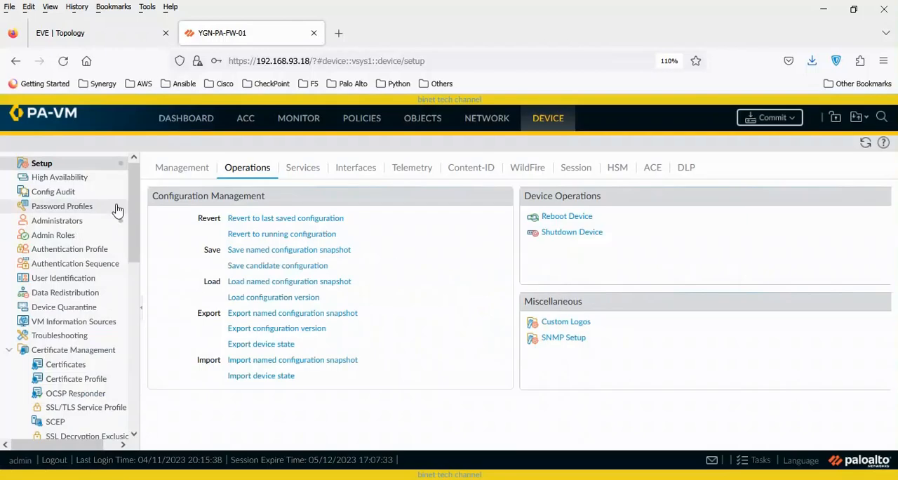
{"action": "left_click", "coordinate": [74, 222]}
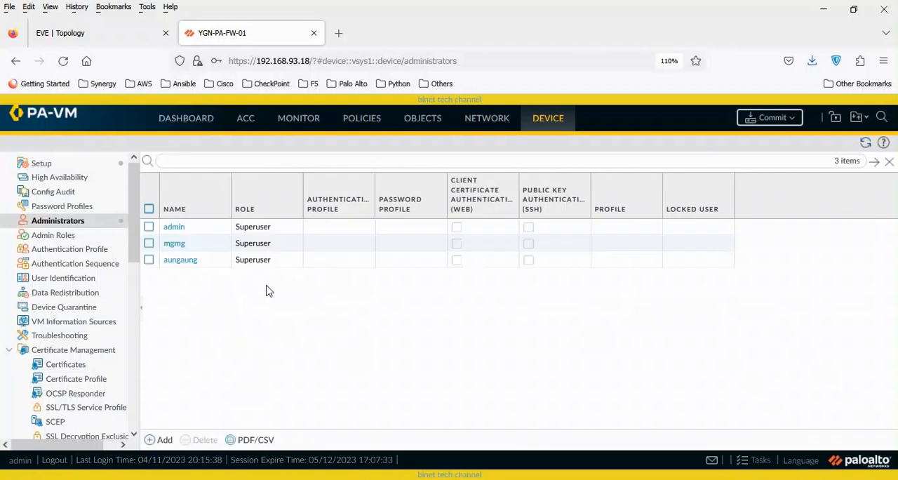
- Delete the restored third account from the administrators list and confirm the deletion
{"action": "left_click", "coordinate": [149, 259]}
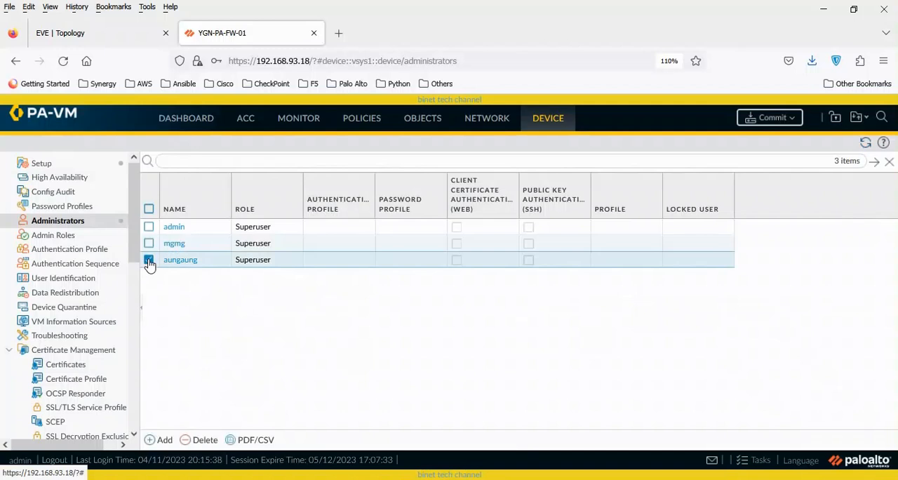
{"action": "left_click", "coordinate": [204, 441]}
{"action": "left_click", "coordinate": [423, 319]}
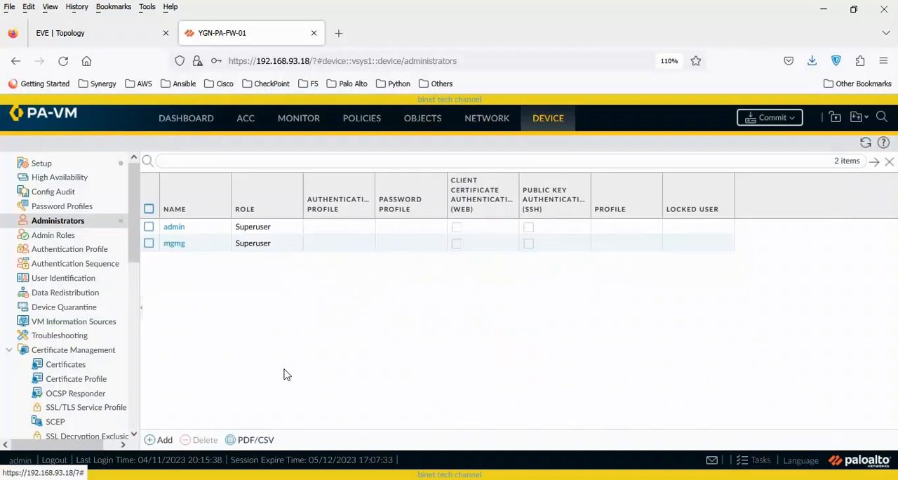
- Revert to the running configuration from the device setup operations with validation kept on, and review the administrator accounts
{"action": "left_click", "coordinate": [61, 165]}
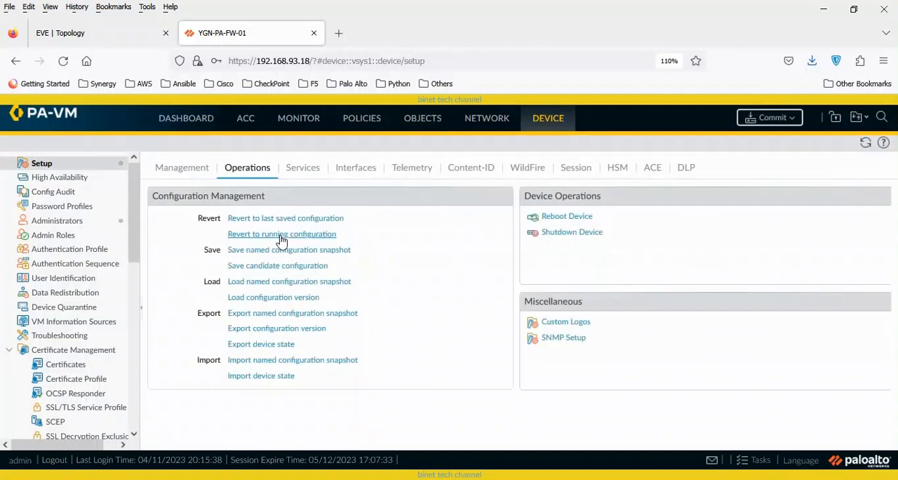
{"action": "left_click", "coordinate": [281, 236]}
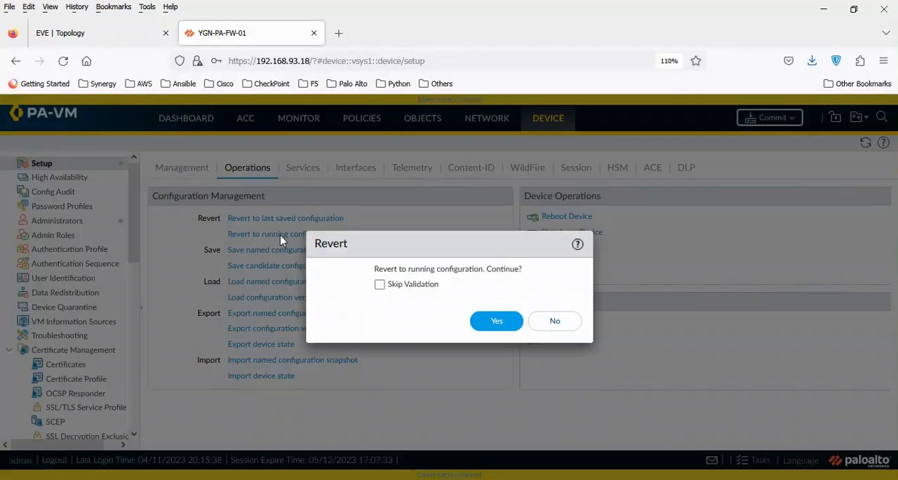
{"action": "left_click", "coordinate": [491, 322]}
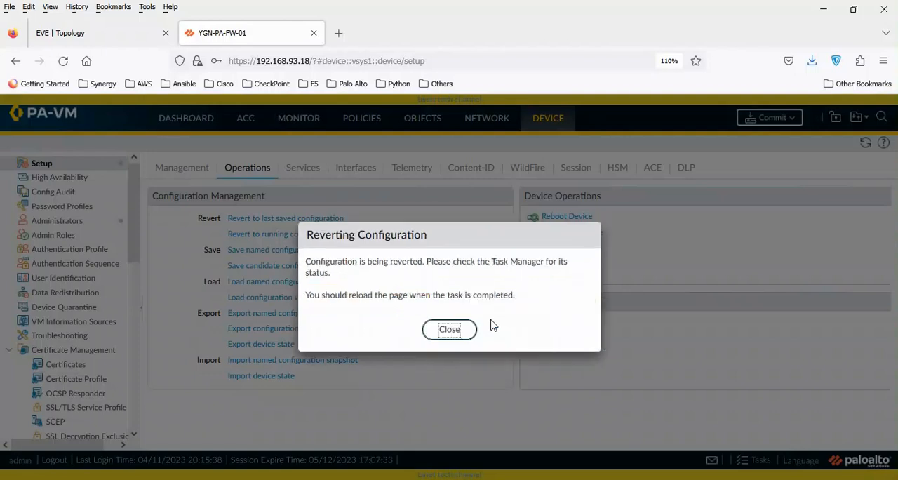
{"action": "left_click", "coordinate": [449, 330]}
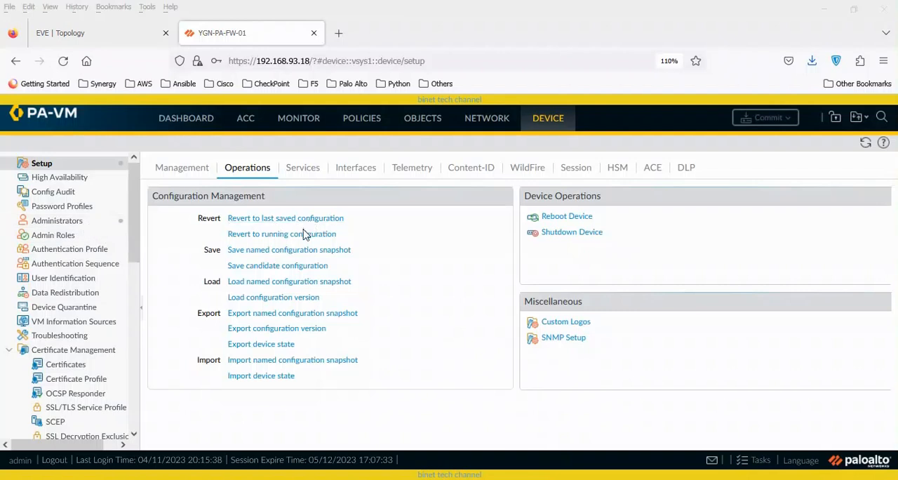
{"action": "left_click", "coordinate": [65, 222]}
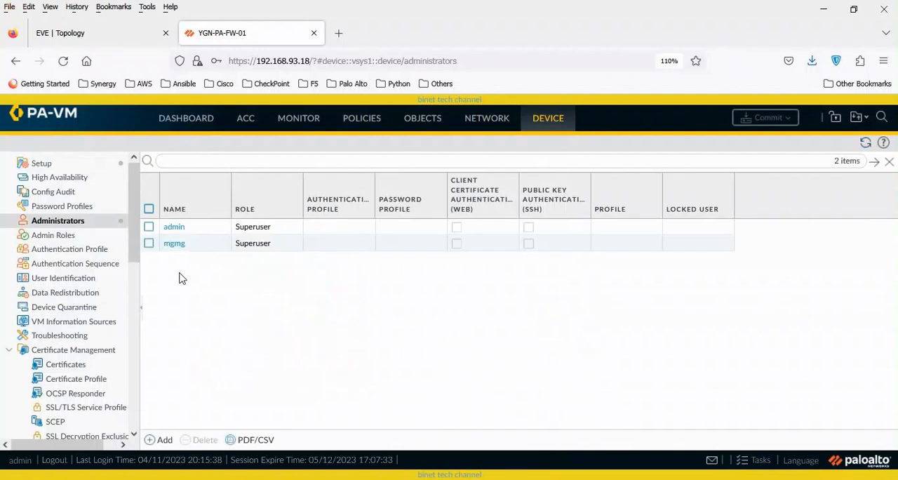
{"action": "left_click", "coordinate": [56, 168]}
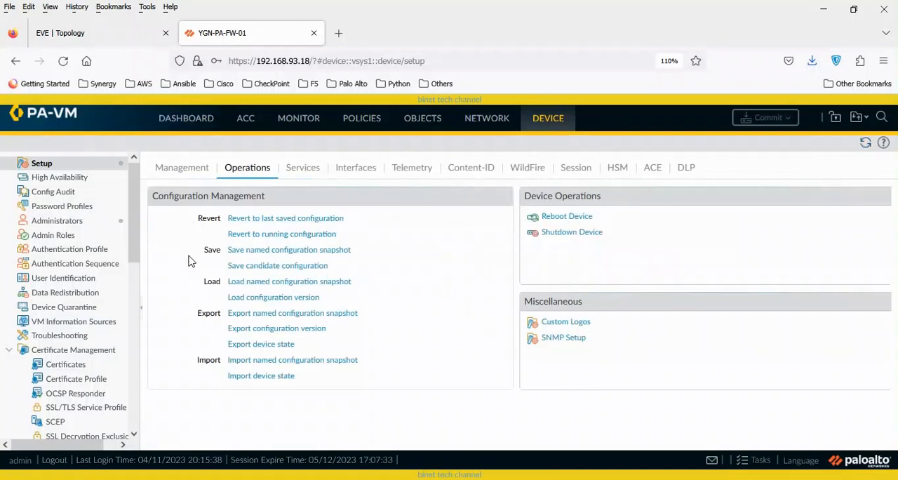
{"action": "left_click", "coordinate": [91, 222]}
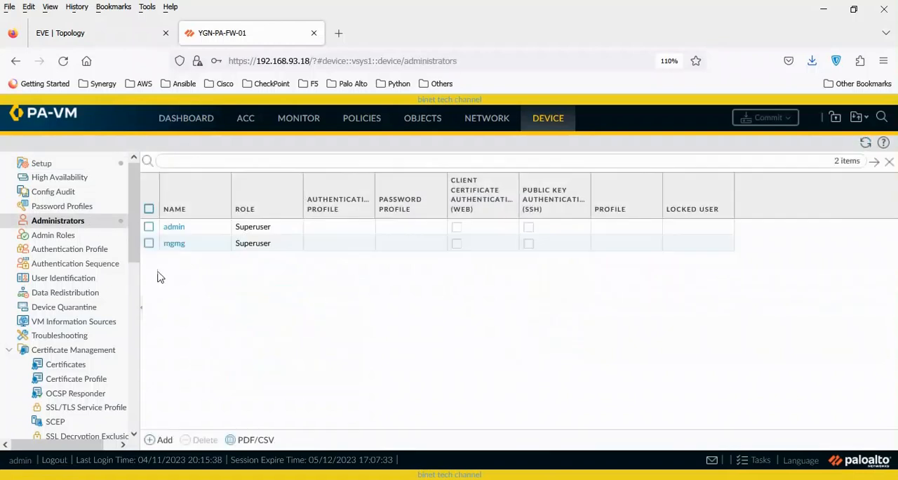
{"action": "left_click", "coordinate": [53, 169]}
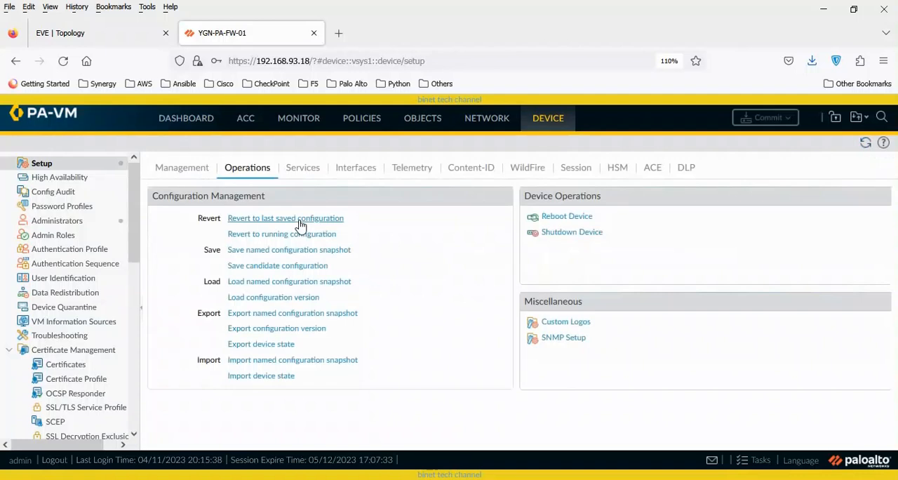
- Delete the only administrator account other than admin and confirm the deletion
{"action": "left_click", "coordinate": [63, 225]}
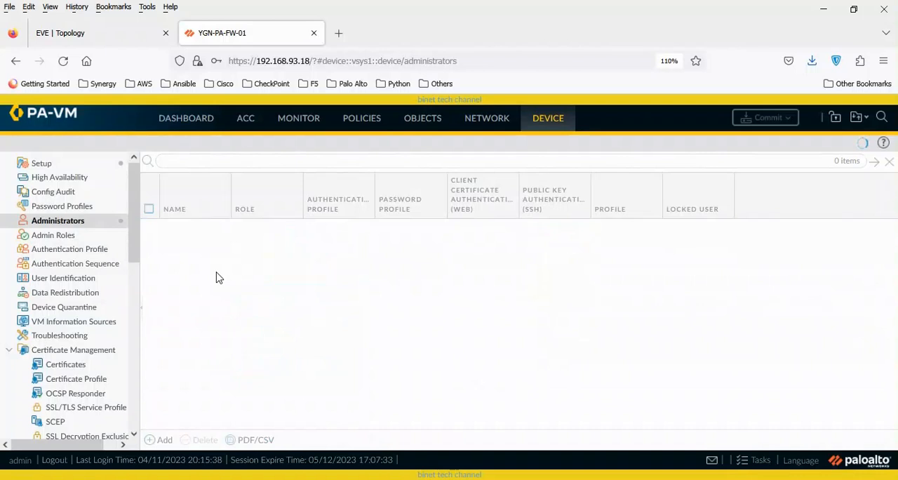
{"action": "left_click", "coordinate": [149, 244]}
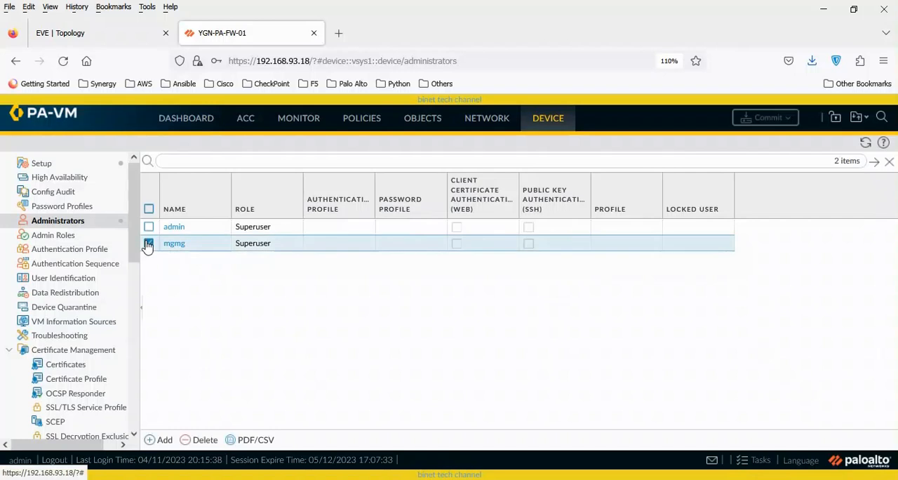
{"action": "left_click", "coordinate": [202, 439]}
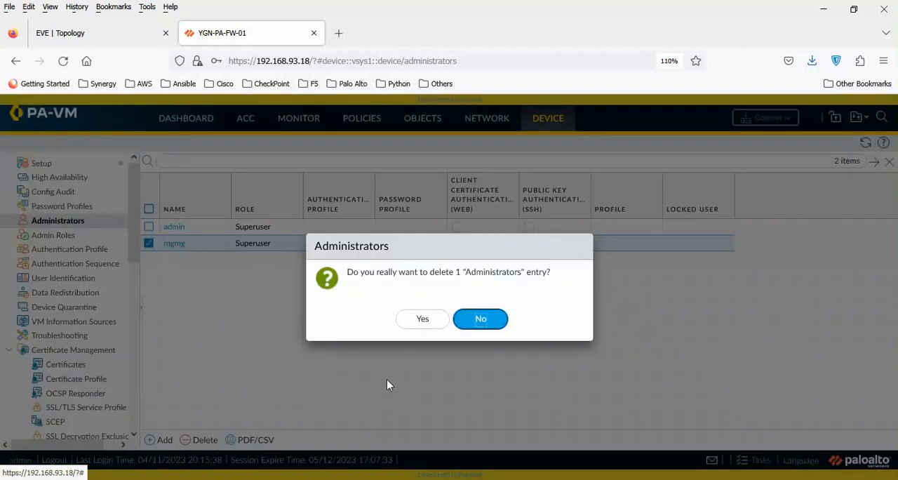
{"action": "left_click", "coordinate": [421, 318]}
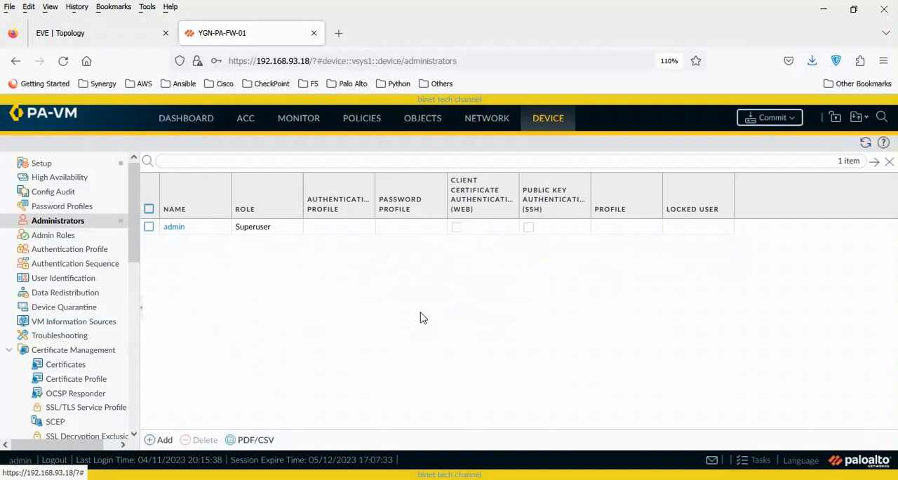
- Commit the changes made by admin to the running configuration and close the commit status
{"action": "left_click", "coordinate": [787, 120]}
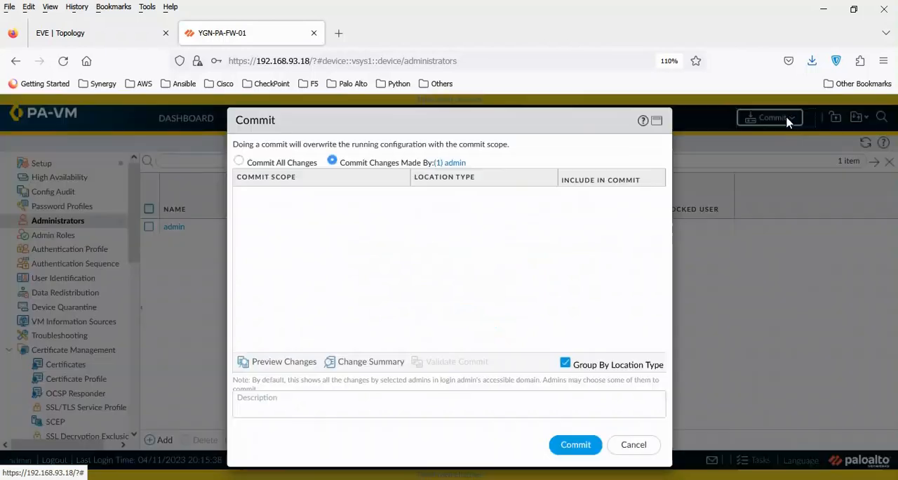
{"action": "left_click", "coordinate": [577, 446]}
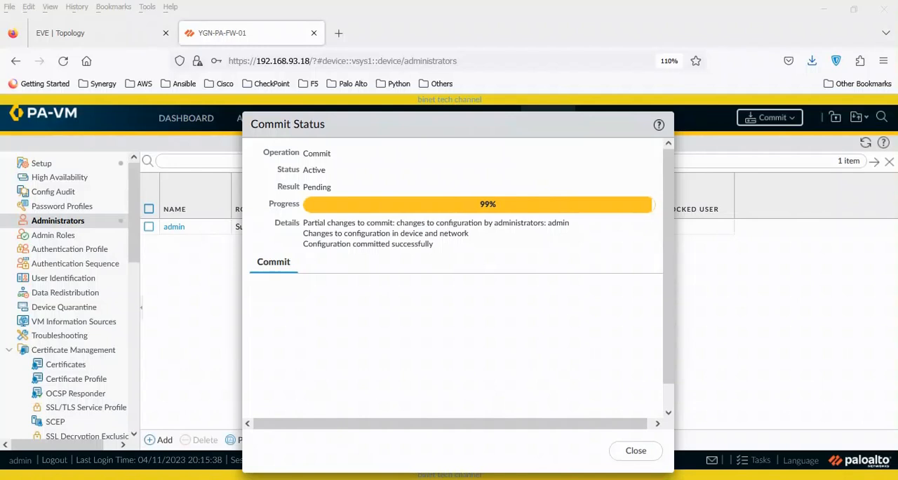
{"action": "left_click", "coordinate": [631, 452]}
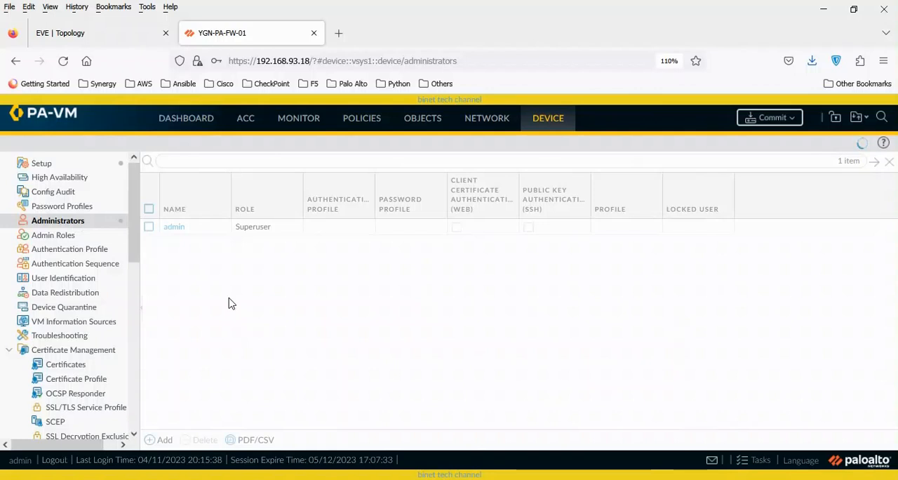
- Examine the configuration versions available for loading in the device setup operations, and cancel without loading one
{"action": "left_click", "coordinate": [42, 163]}
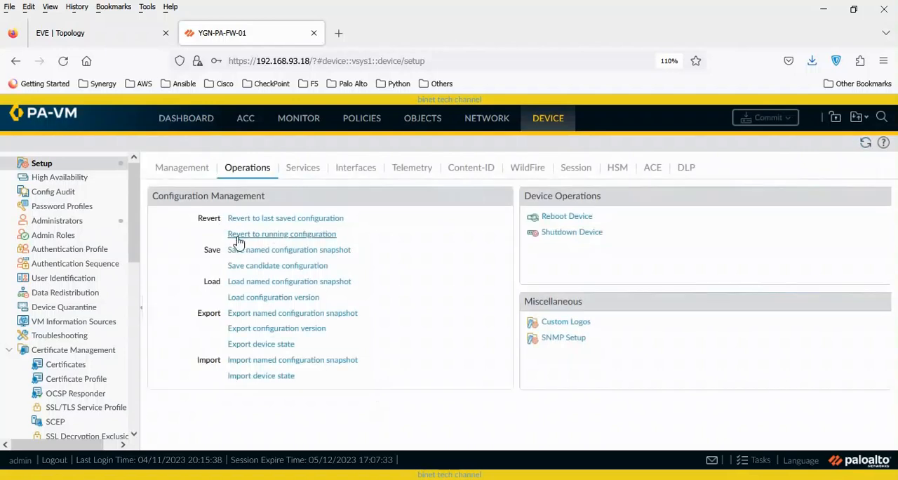
{"action": "key", "text": "ctrl+plus"}
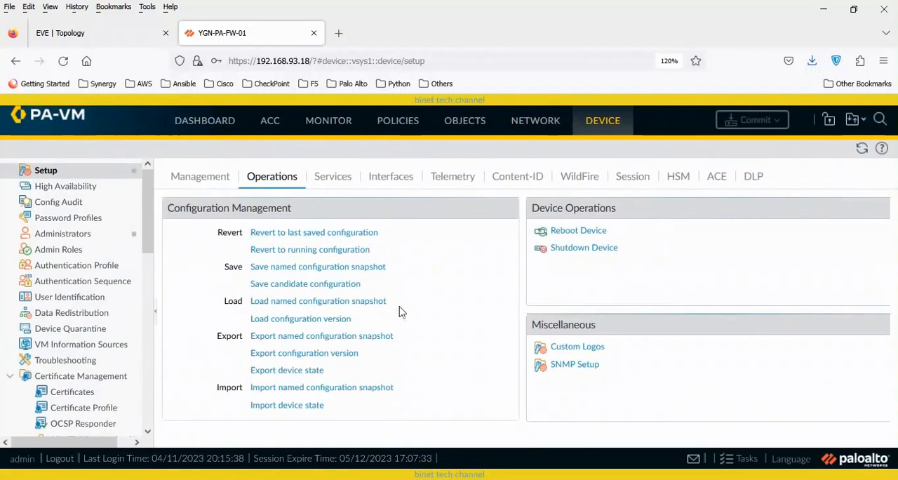
{"action": "left_click", "coordinate": [345, 326]}
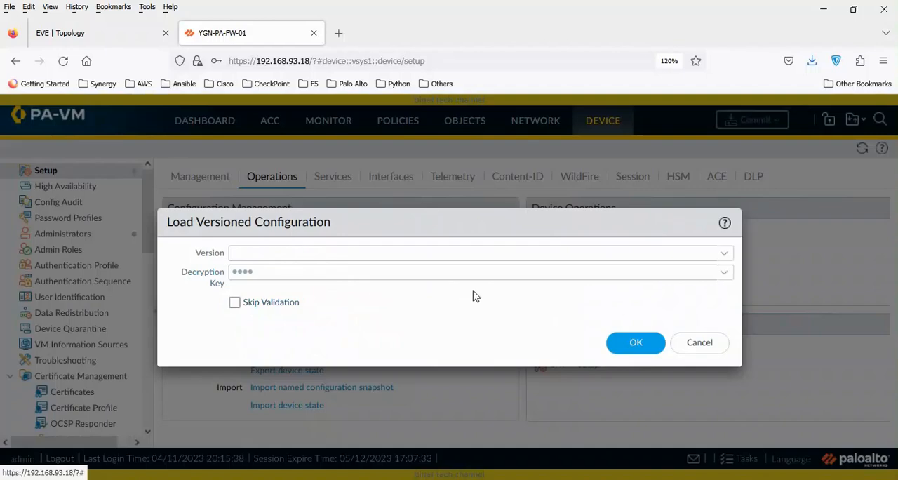
{"action": "left_click", "coordinate": [724, 255]}
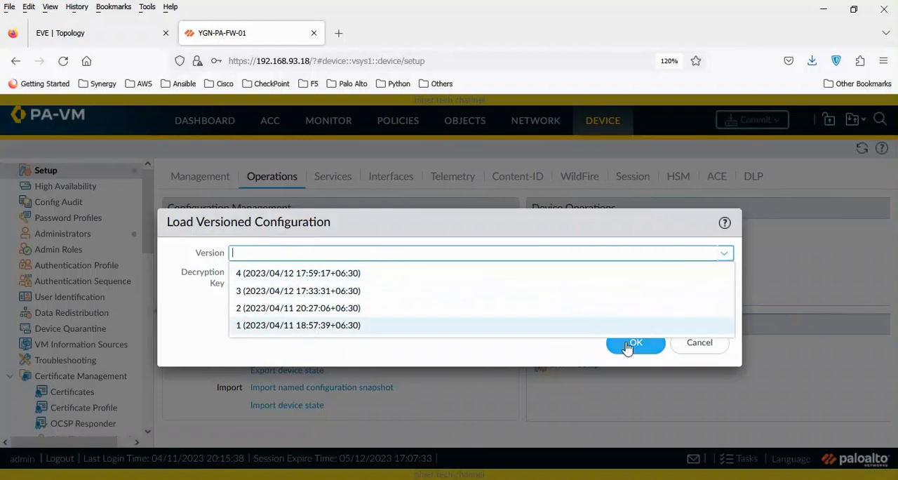
{"action": "left_click", "coordinate": [538, 362]}
{"action": "left_click", "coordinate": [699, 343]}
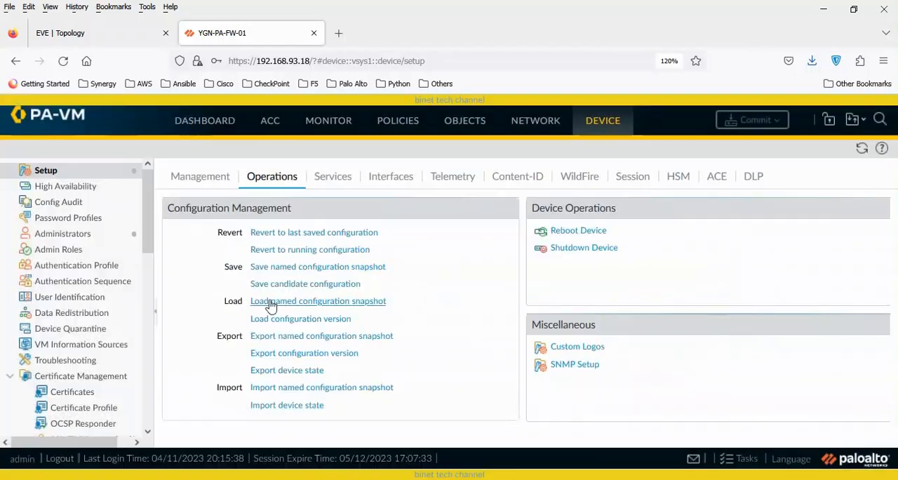
{"action": "left_click", "coordinate": [361, 310]}
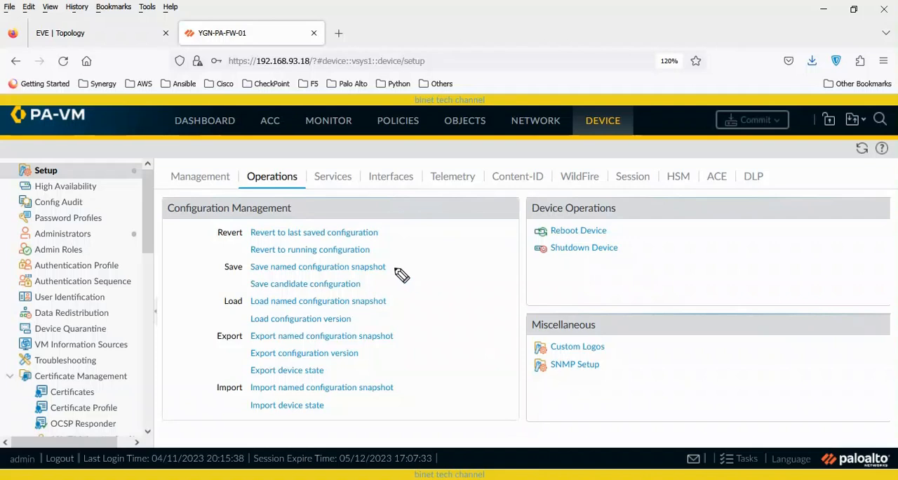
{"action": "mouse_move", "coordinate": [388, 266]}
{"action": "left_mouse_down"}
{"action": "mouse_move", "coordinate": [408, 268]}
{"action": "mouse_move", "coordinate": [409, 301]}
{"action": "mouse_move", "coordinate": [393, 303]}
{"action": "mouse_move", "coordinate": [403, 307]}
{"action": "left_mouse_up"}
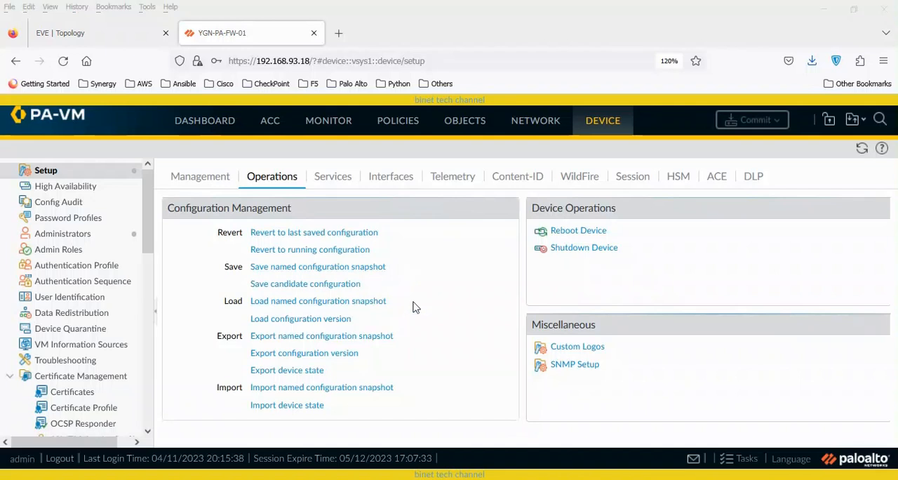
- Load the named configuration snapshot April with validation kept on, and dismiss the loading notice
{"action": "left_click", "coordinate": [361, 302]}
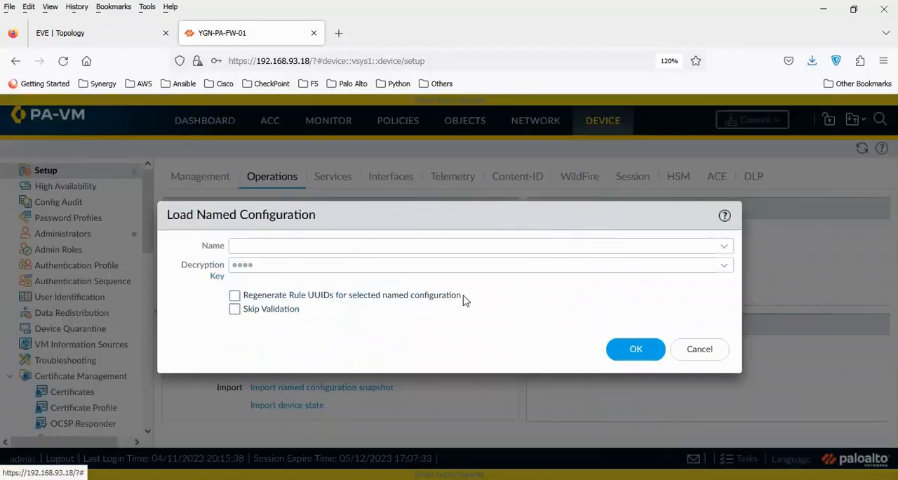
{"action": "left_click", "coordinate": [726, 249]}
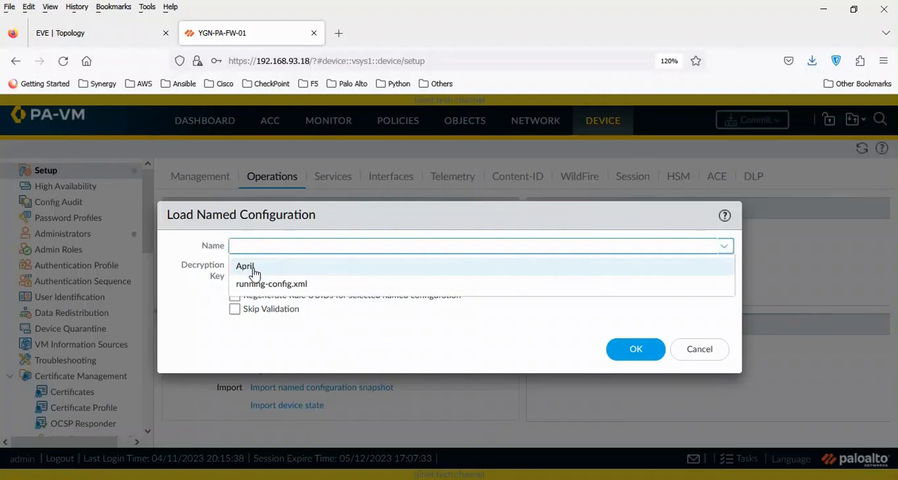
{"action": "left_click", "coordinate": [254, 273]}
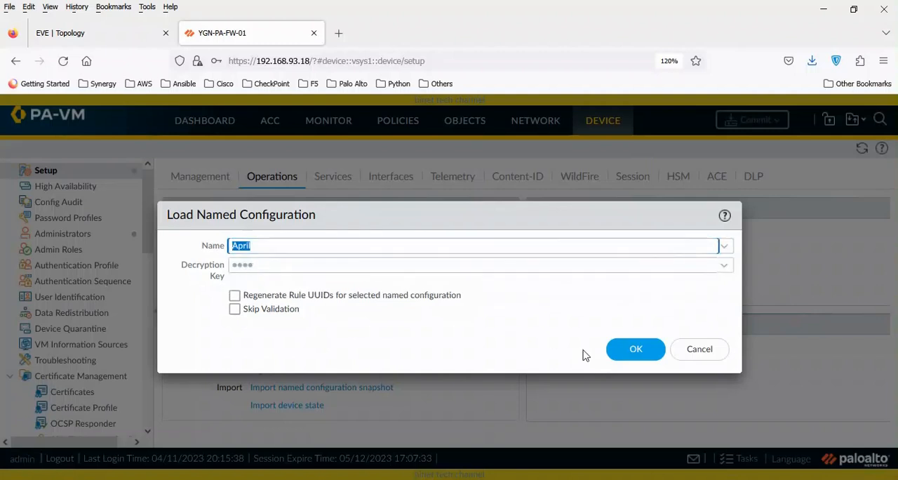
{"action": "left_click_drag", "start_coordinate": [503, 216], "coordinate": [547, 229]}
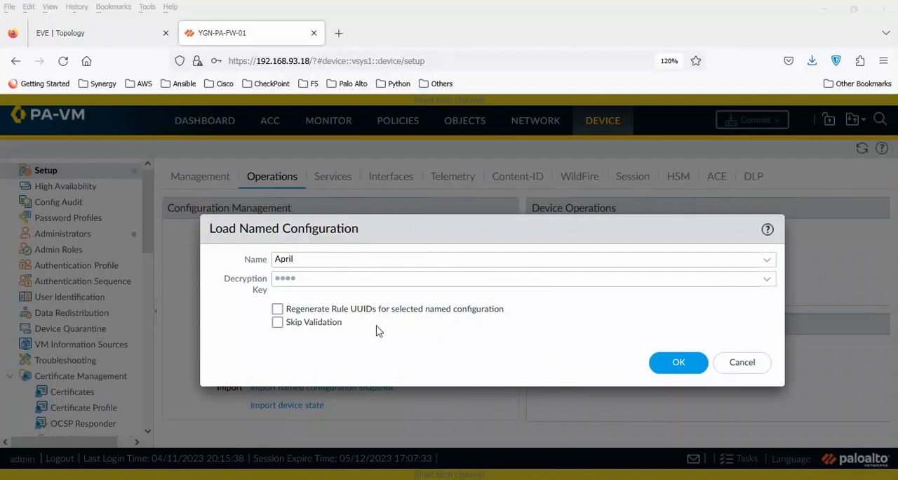
{"action": "double_click", "coordinate": [299, 260]}
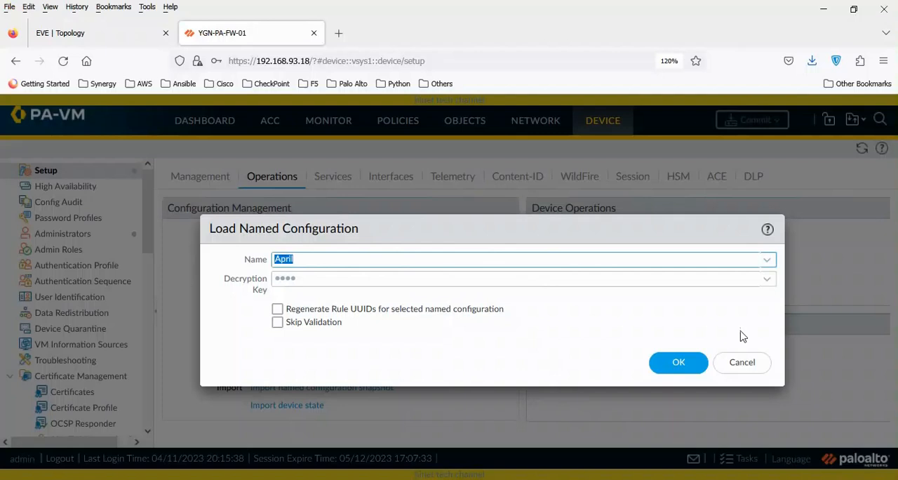
{"action": "left_click", "coordinate": [694, 367]}
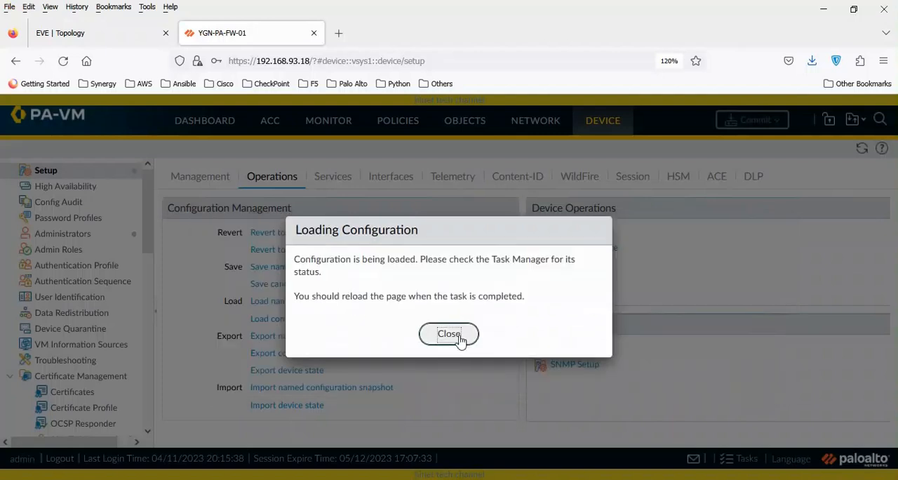
{"action": "left_click", "coordinate": [460, 338]}
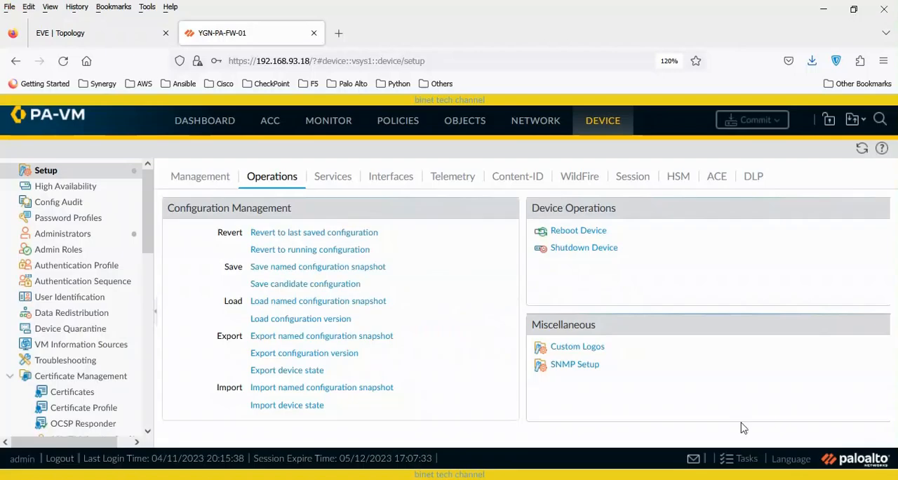
- Check the load job's status in the Task Manager, and review the administrator accounts
{"action": "left_click", "coordinate": [740, 459]}
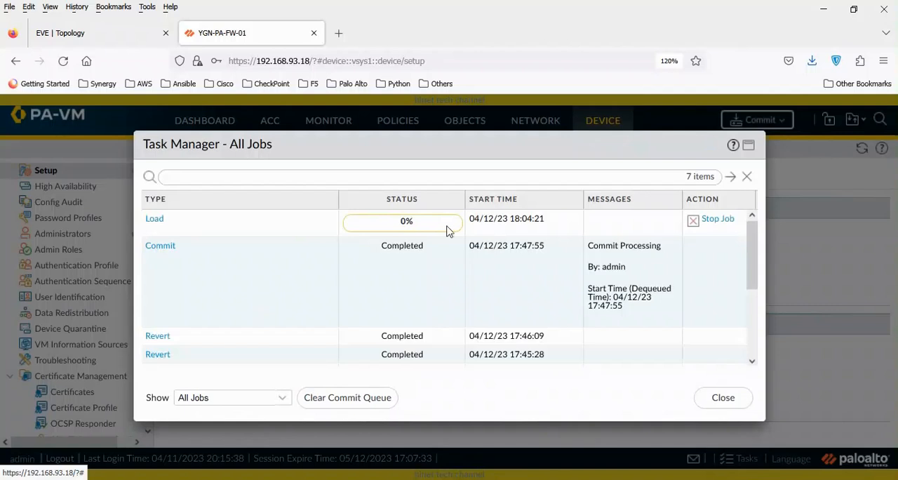
{"action": "left_click", "coordinate": [722, 397]}
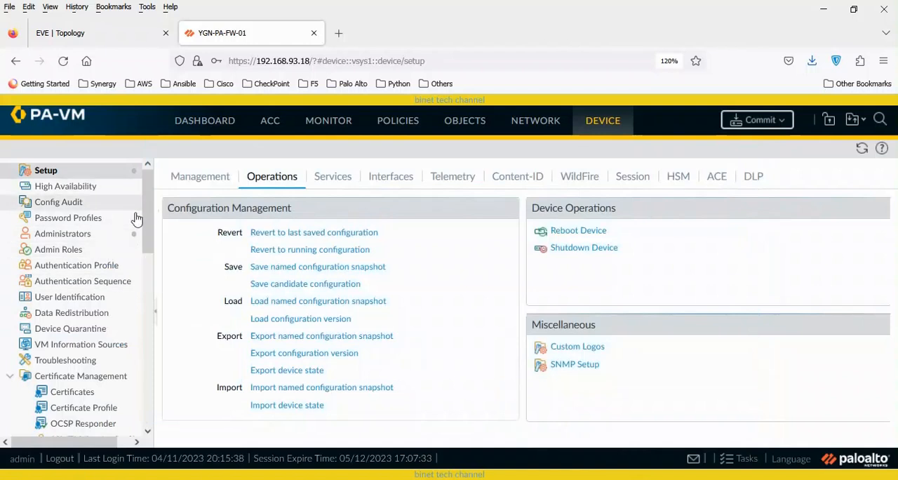
{"action": "mouse_move", "coordinate": [134, 241]}
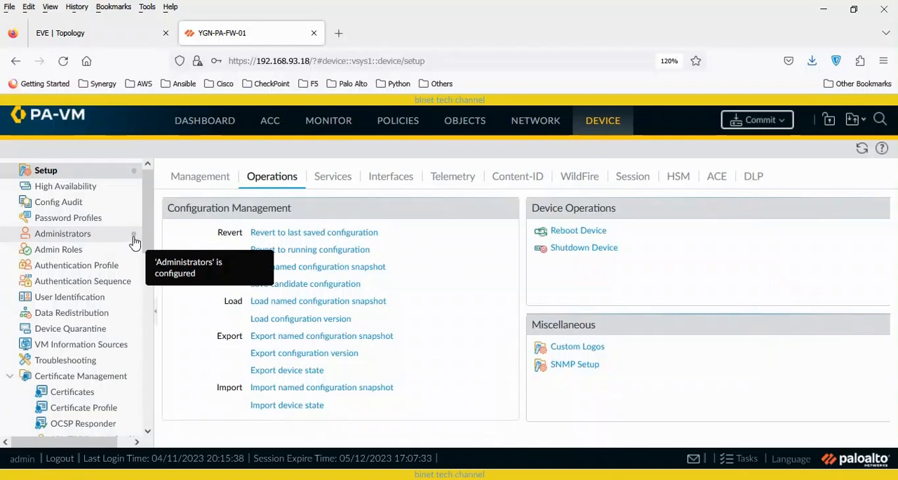
{"action": "left_click", "coordinate": [79, 239]}
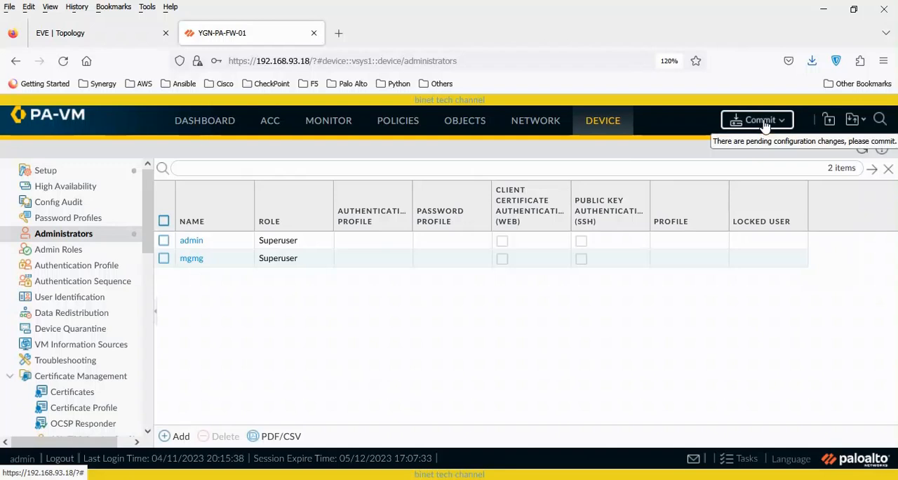
- Export the named configuration snapshot April from the device setup operations, and dismiss the browser's download list
{"action": "left_click", "coordinate": [36, 175]}
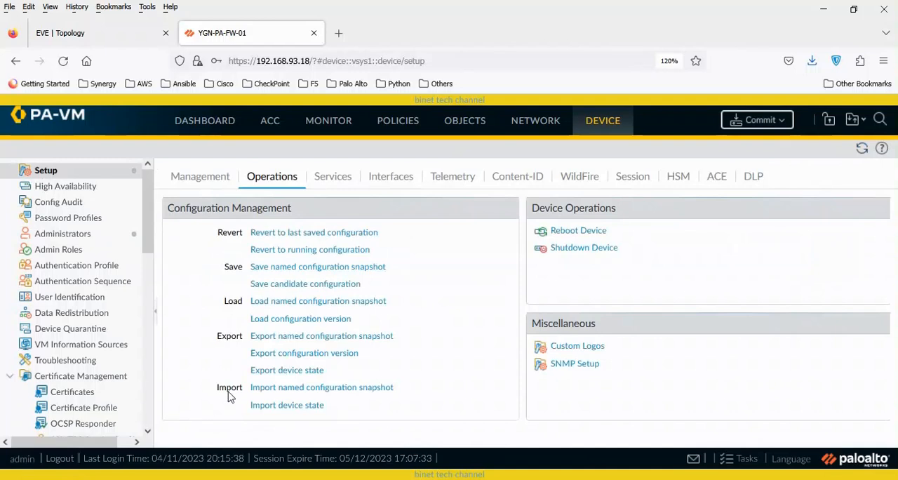
{"action": "left_click", "coordinate": [384, 339]}
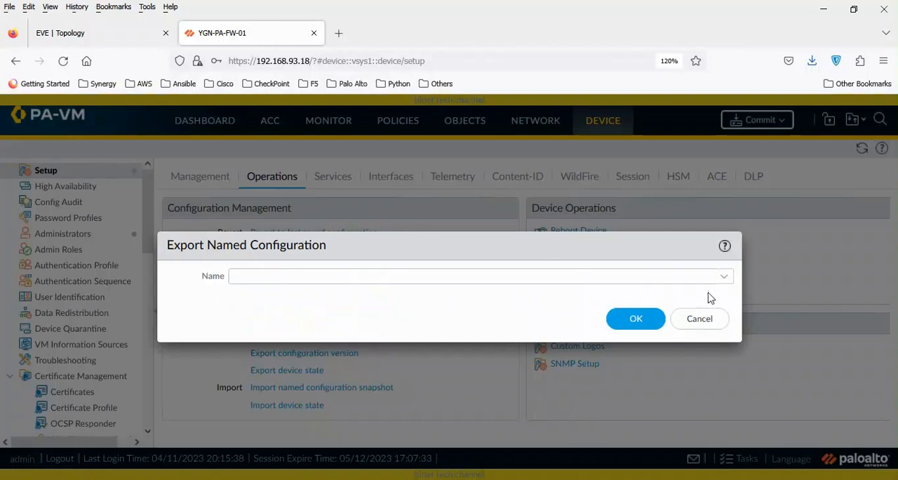
{"action": "left_click", "coordinate": [697, 324]}
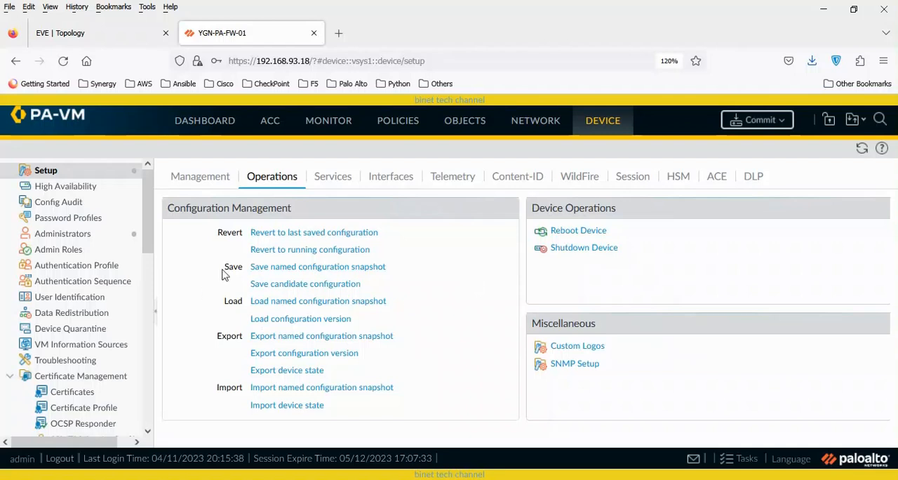
{"action": "left_click", "coordinate": [349, 337]}
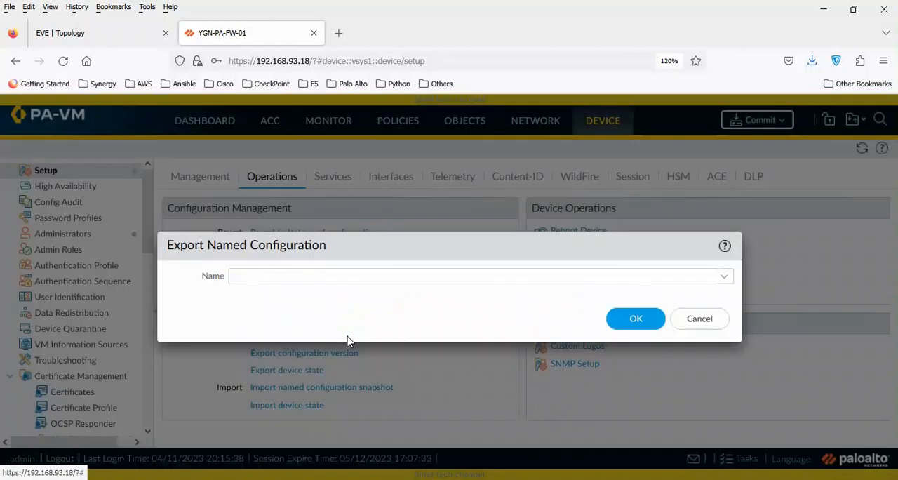
{"action": "left_click", "coordinate": [722, 279]}
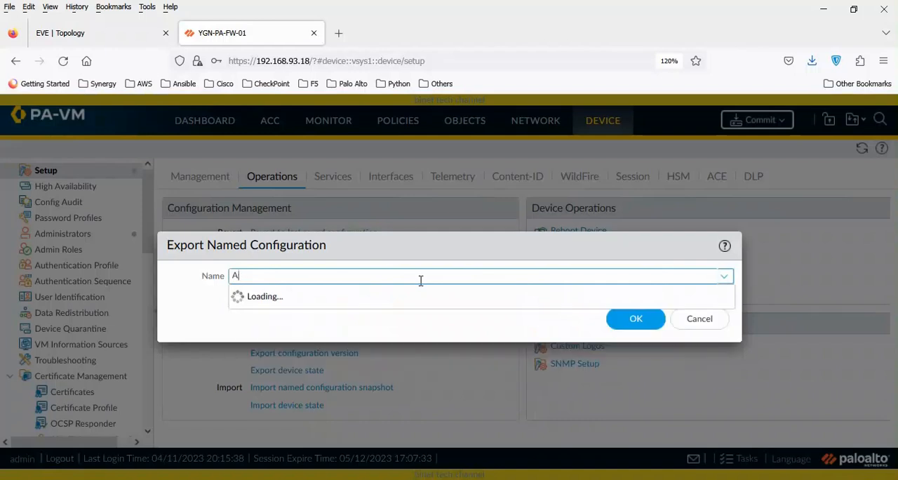
{"action": "type", "text": "pril"}
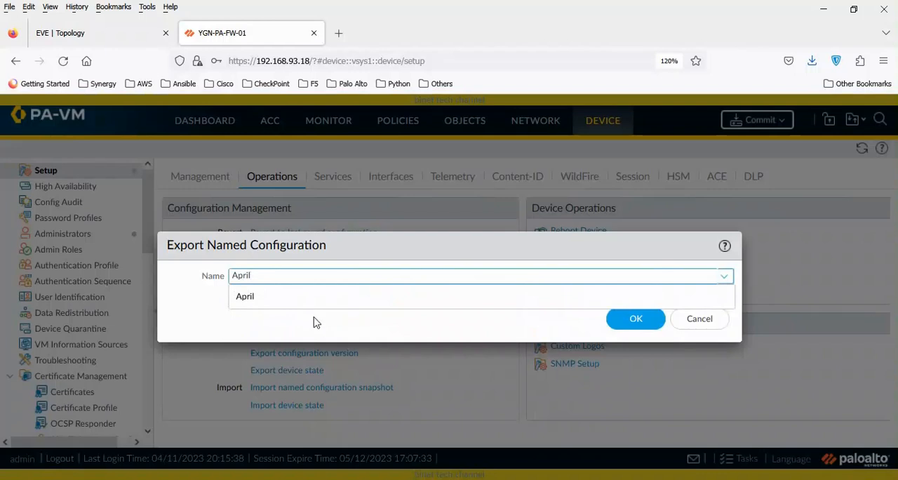
{"action": "left_click", "coordinate": [289, 296]}
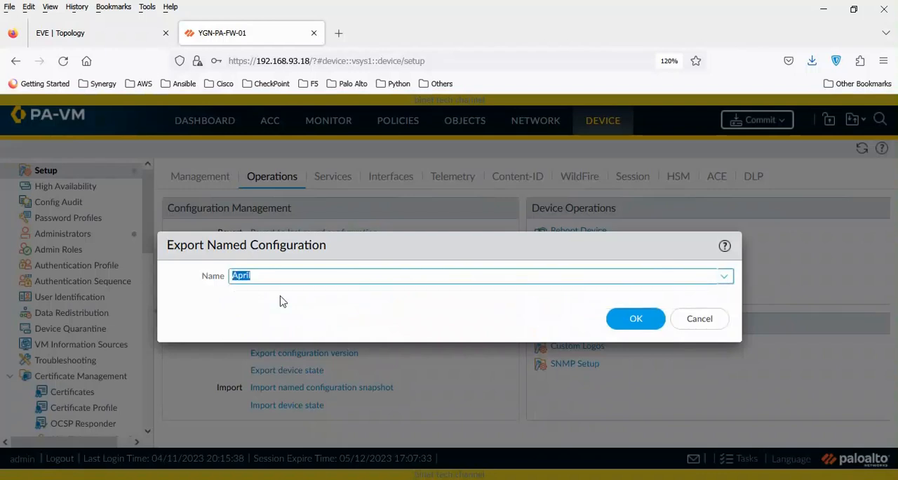
{"action": "left_click", "coordinate": [648, 320]}
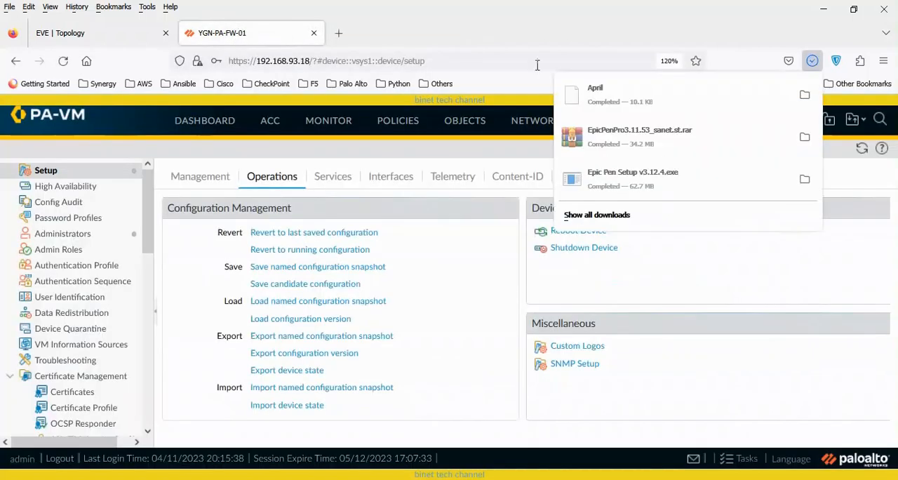
{"action": "left_click", "coordinate": [253, 31]}
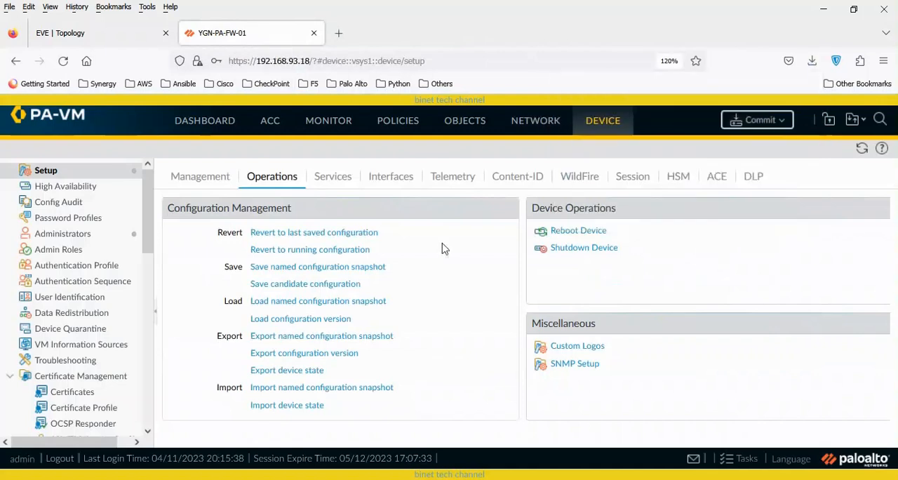
- Examine the configuration versions available for export, choose version 4, and cancel without exporting it
{"action": "left_click", "coordinate": [335, 358]}
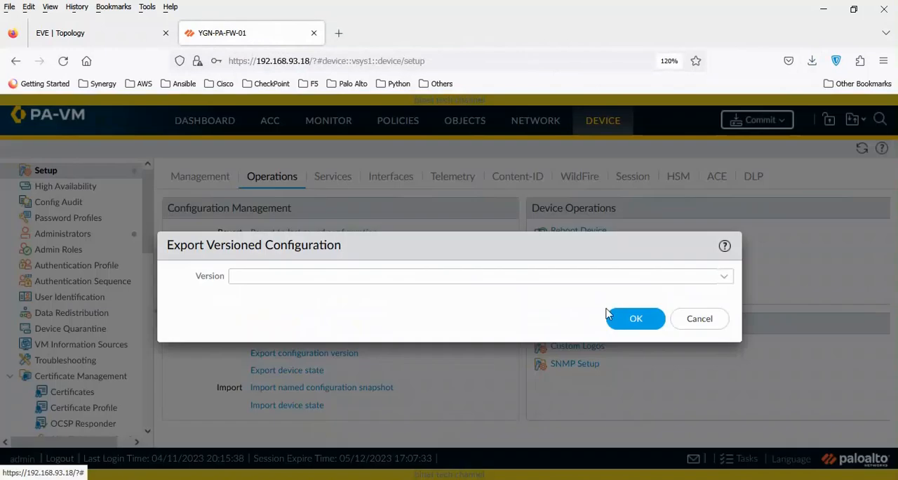
{"action": "left_click", "coordinate": [724, 277]}
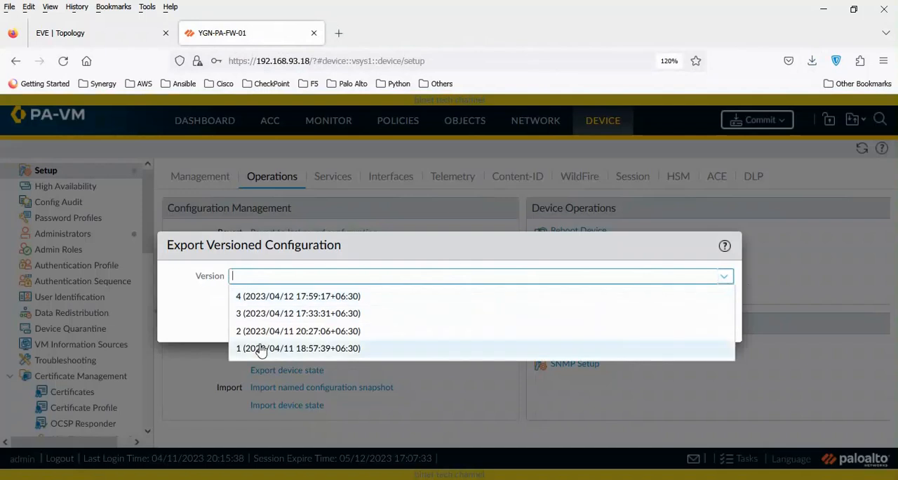
{"action": "left_click", "coordinate": [287, 300]}
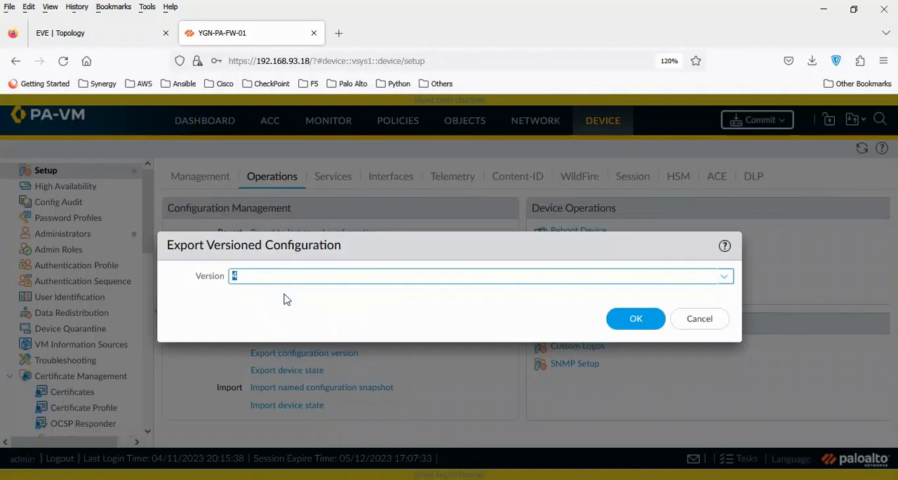
{"action": "left_click", "coordinate": [701, 324]}
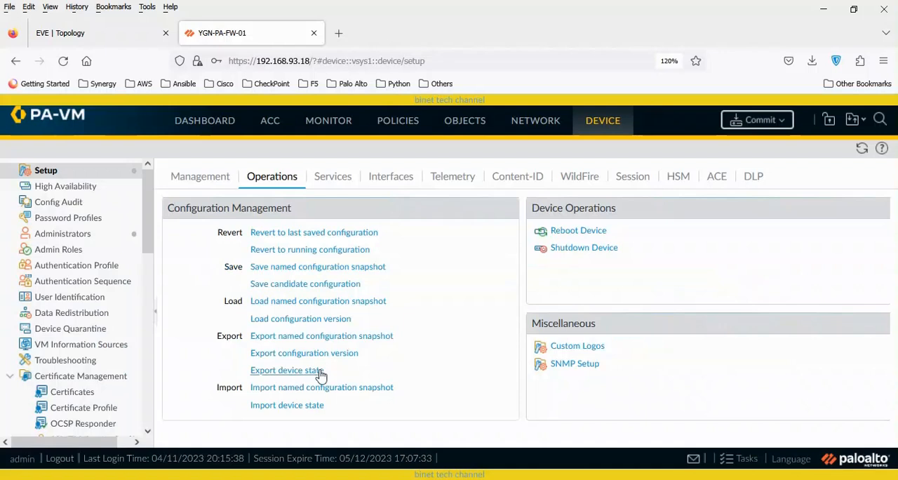
- Export the device state, open the downloaded device_state_cfg(1).tgz archive in WinRAR, and dismiss the WinRAR notification window
{"action": "left_click", "coordinate": [319, 377]}
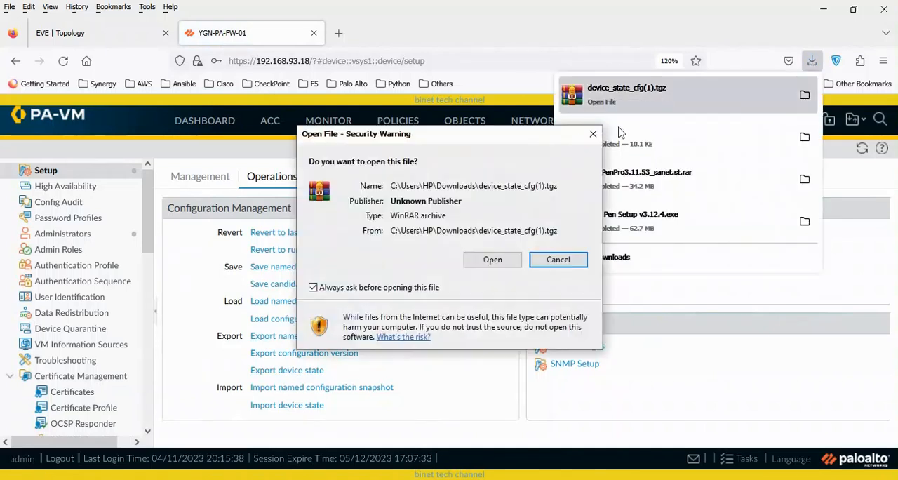
{"action": "left_click", "coordinate": [489, 260]}
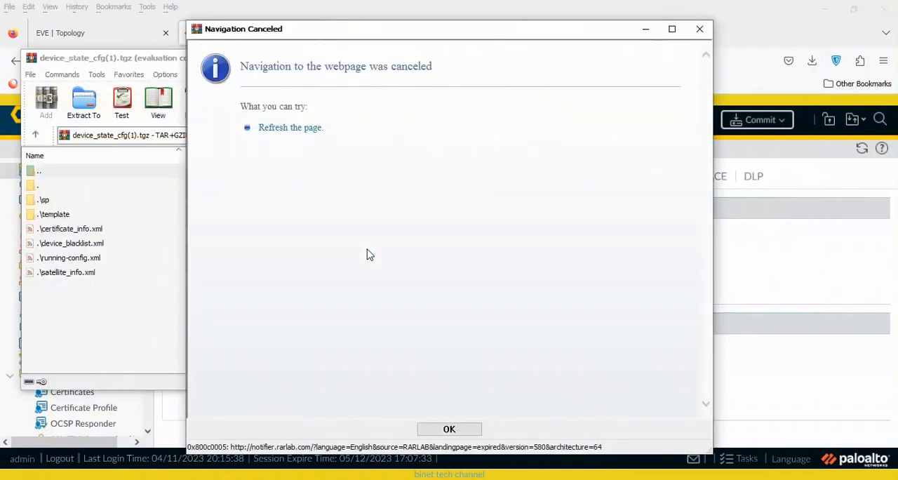
{"action": "left_click", "coordinate": [699, 29]}
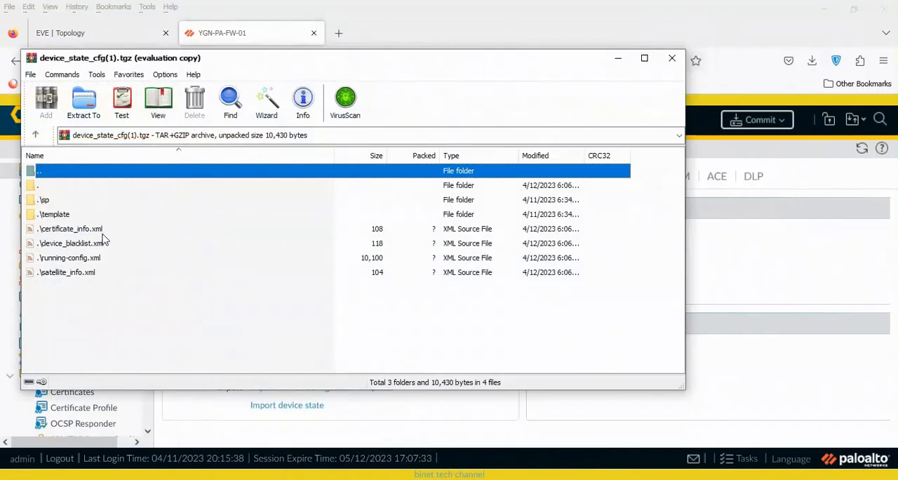
- Try to view running-config.xml from the device state archive, and close the archive and code editor windows
{"action": "double_click", "coordinate": [88, 263]}
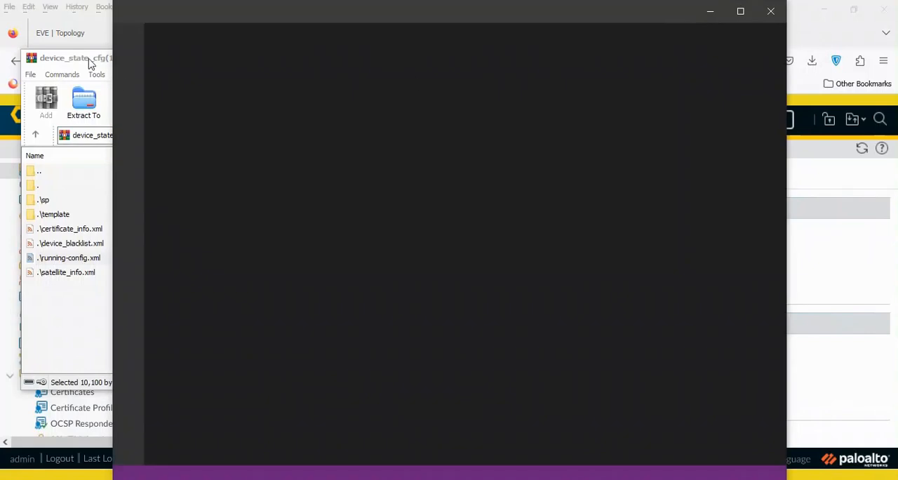
{"action": "left_click", "coordinate": [92, 62]}
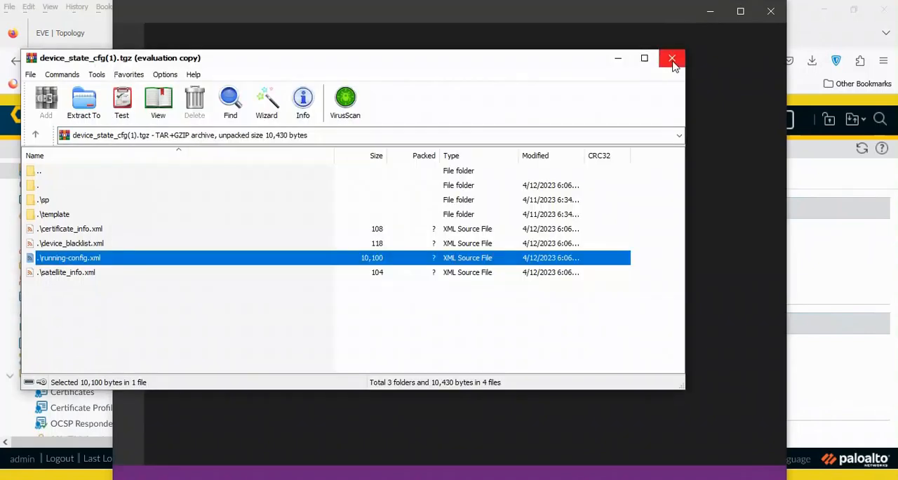
{"action": "left_click", "coordinate": [672, 59]}
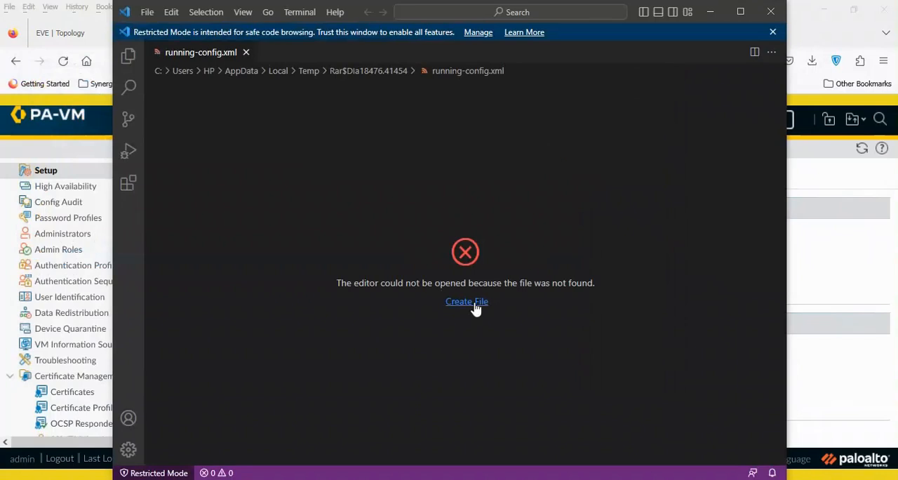
{"action": "left_click", "coordinate": [772, 14]}
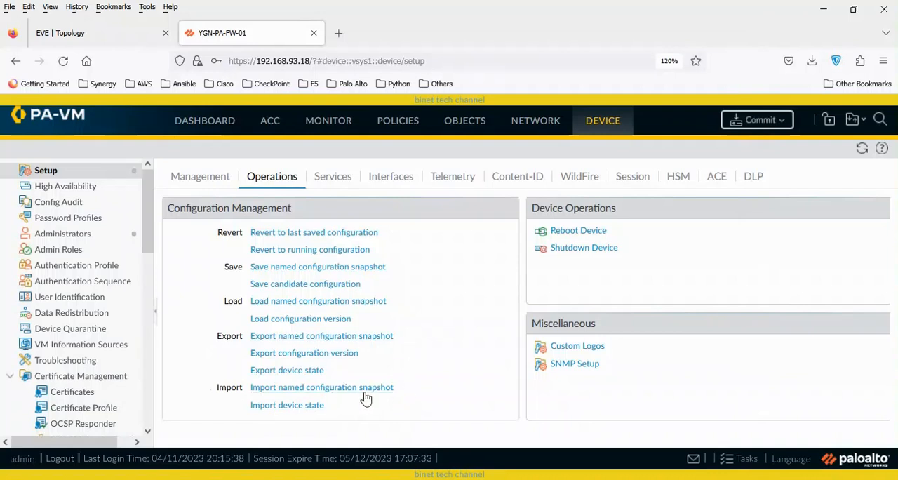
- Examine the device state import dialog and its file selection, and cancel without importing a file
{"action": "left_click", "coordinate": [313, 409]}
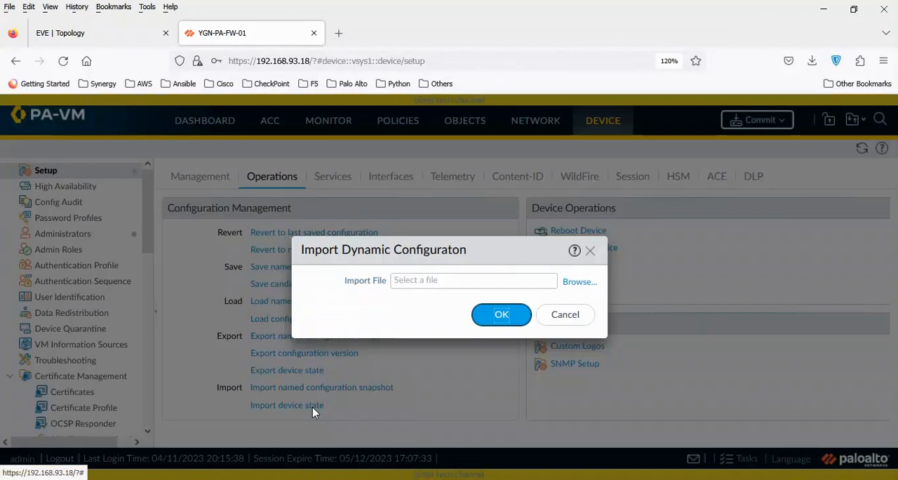
{"action": "left_click", "coordinate": [588, 285]}
{"action": "left_click", "coordinate": [504, 356]}
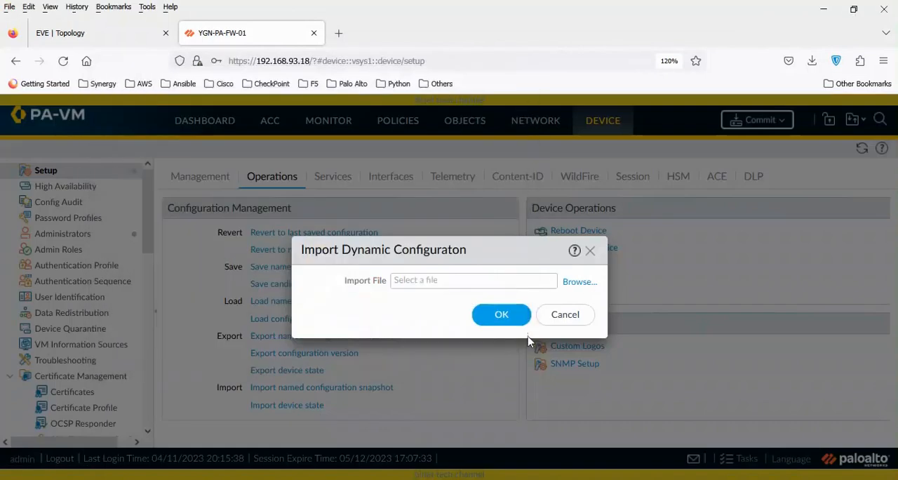
{"action": "left_click", "coordinate": [564, 315]}
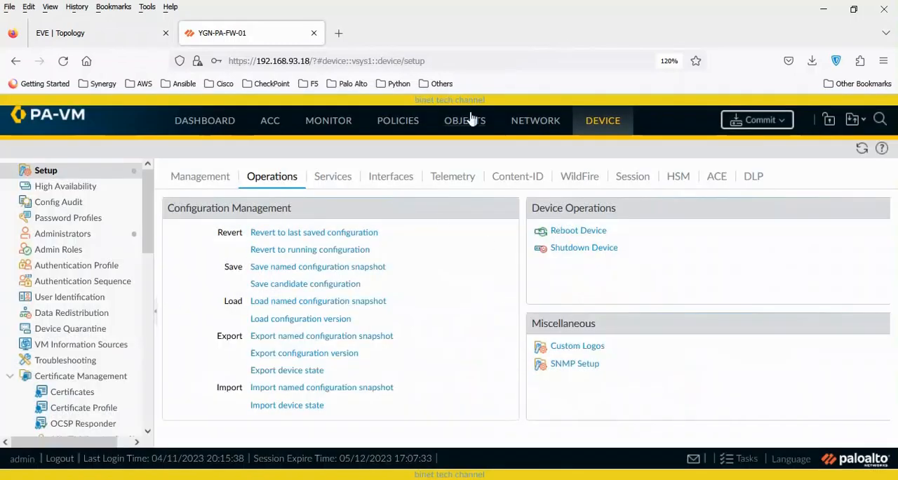